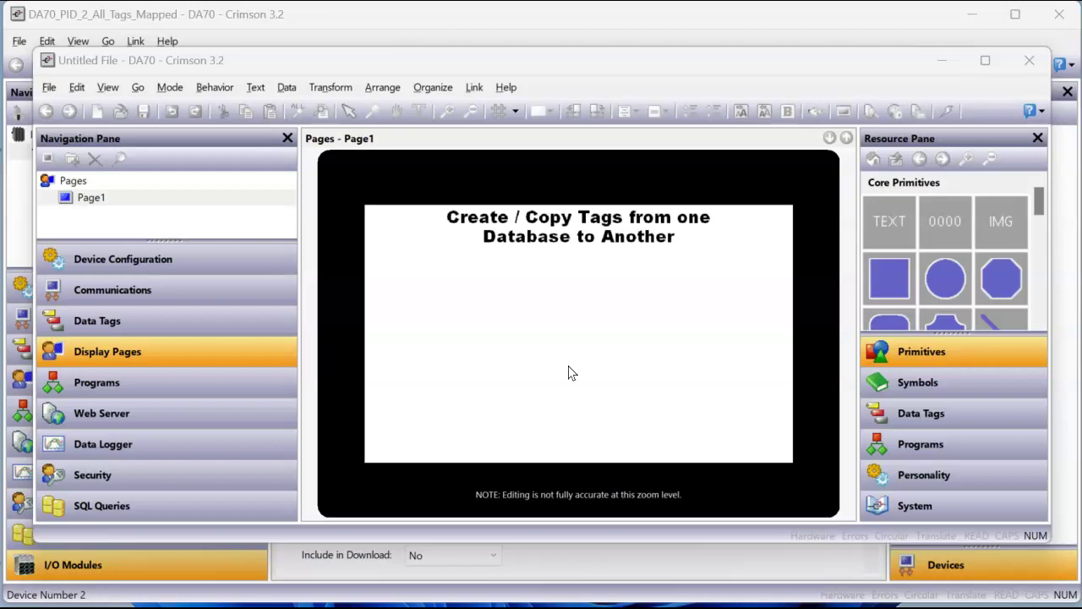
# Switch to the DA70_PID_2_All_Tags_Mapped database and examine the PID_2 data tag folders, including Loop1 and its Status tags
pyautogui.click(420, 18)
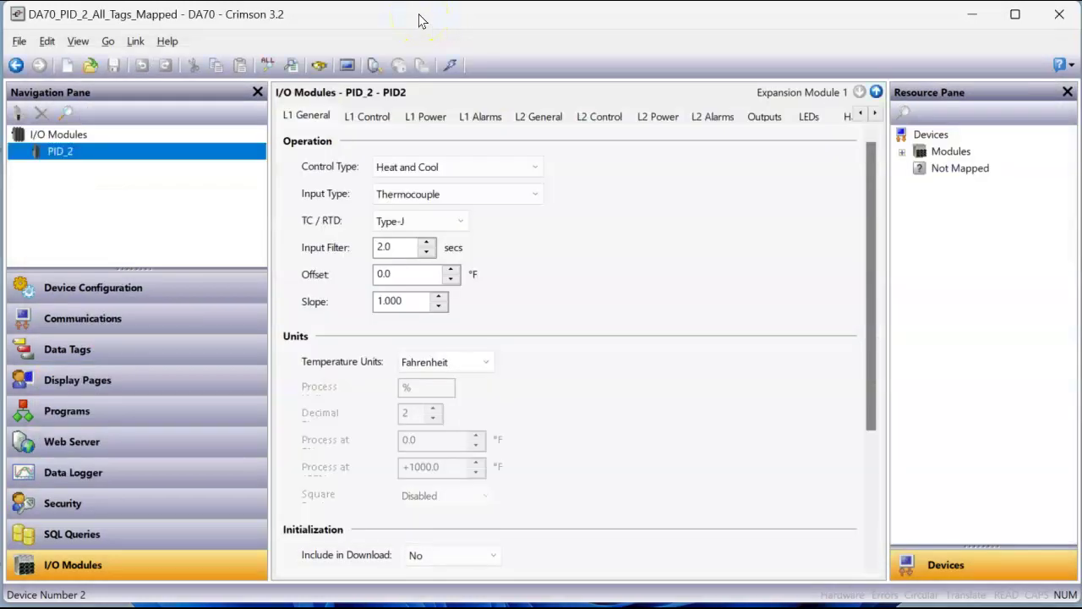
pyautogui.click(133, 347)
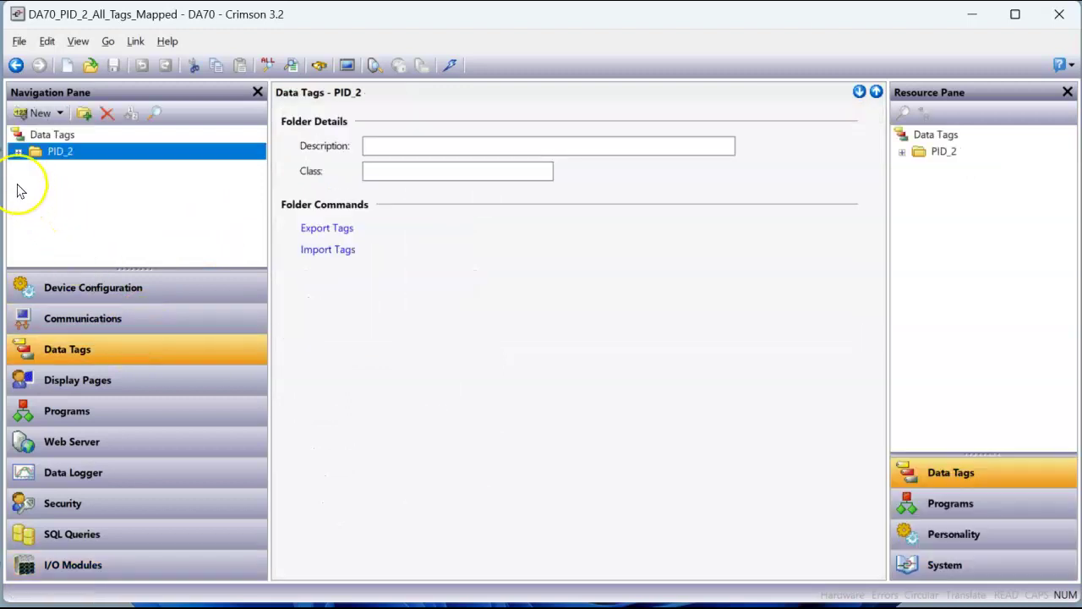
pyautogui.click(19, 155)
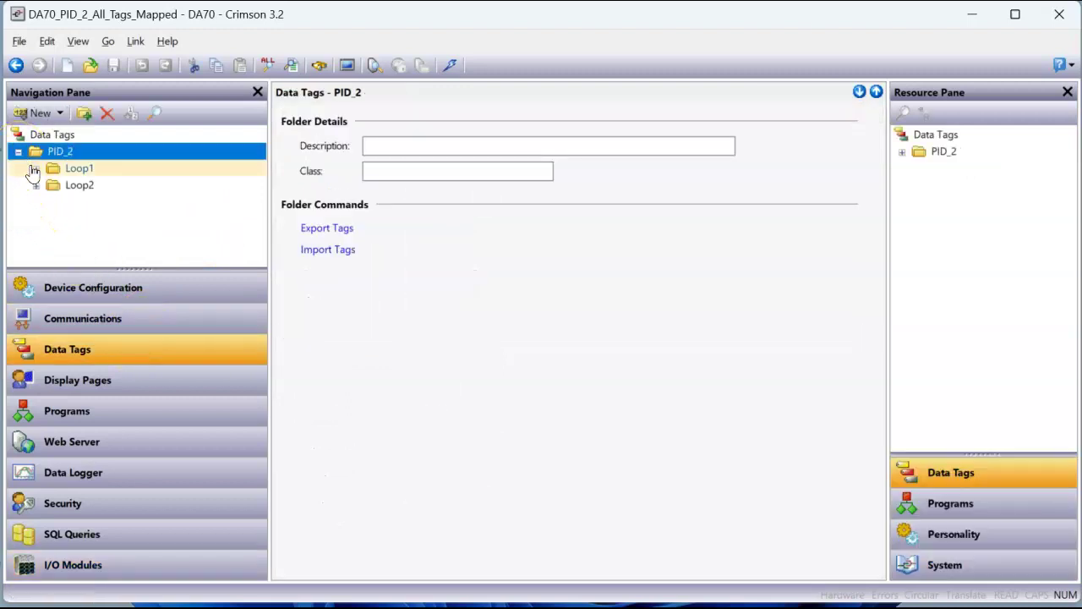
pyautogui.click(36, 169)
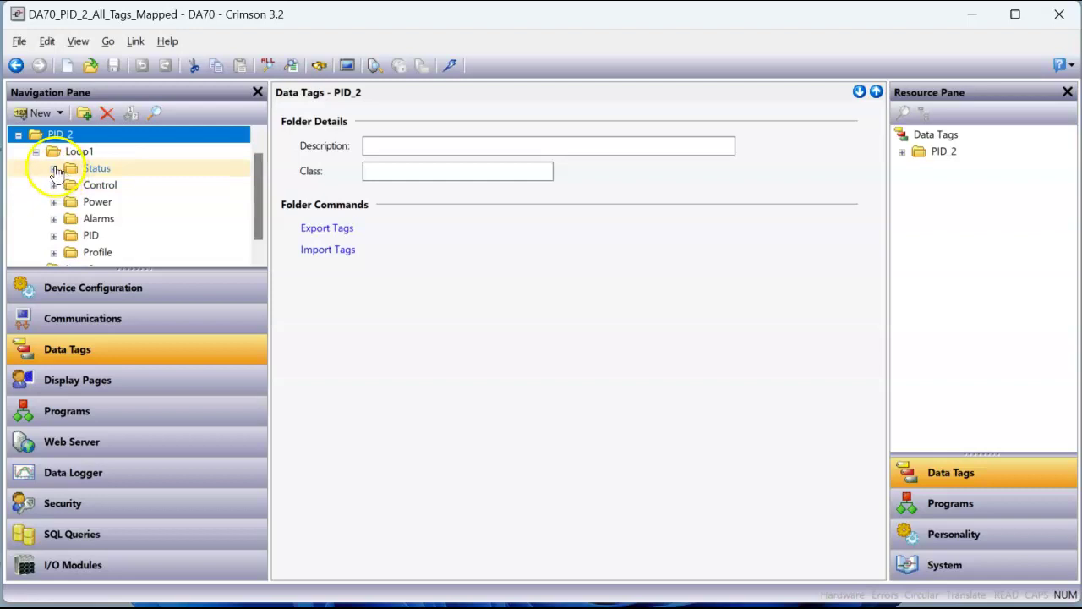
pyautogui.click(52, 168)
pyautogui.click(54, 137)
pyautogui.click(31, 139)
pyautogui.click(36, 135)
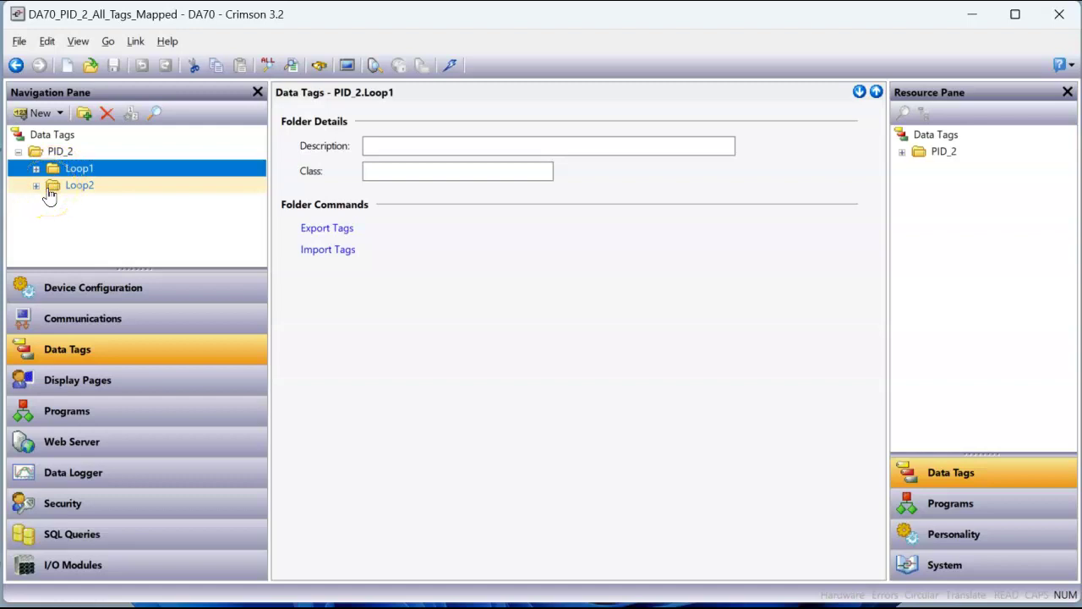
# Check the PID_2 module under I/O Modules, then return to the data tags and collapse the PID_2 folder
pyautogui.click(120, 568)
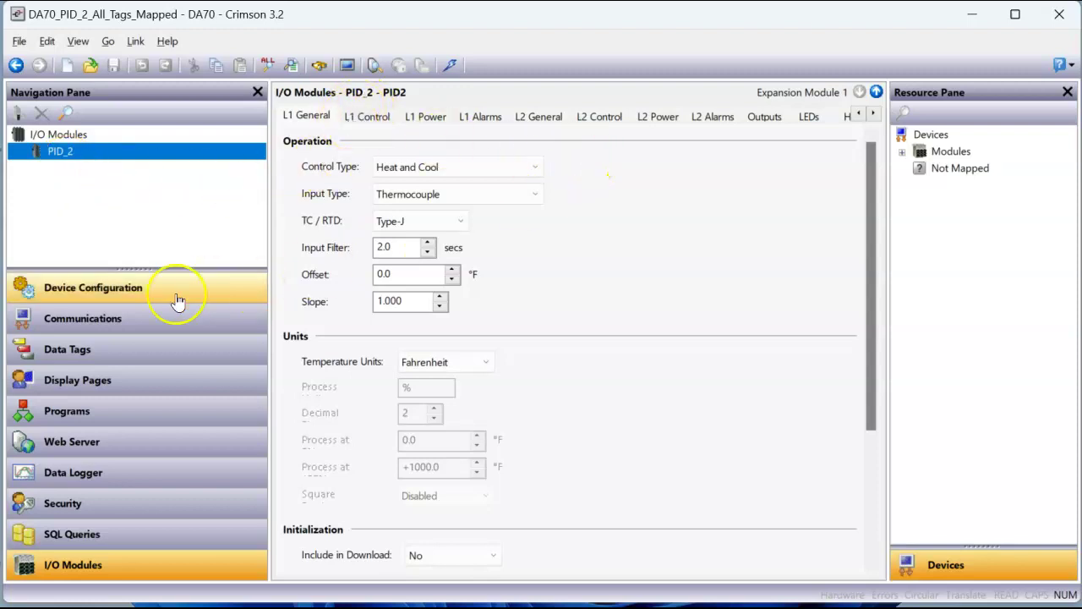
pyautogui.click(137, 356)
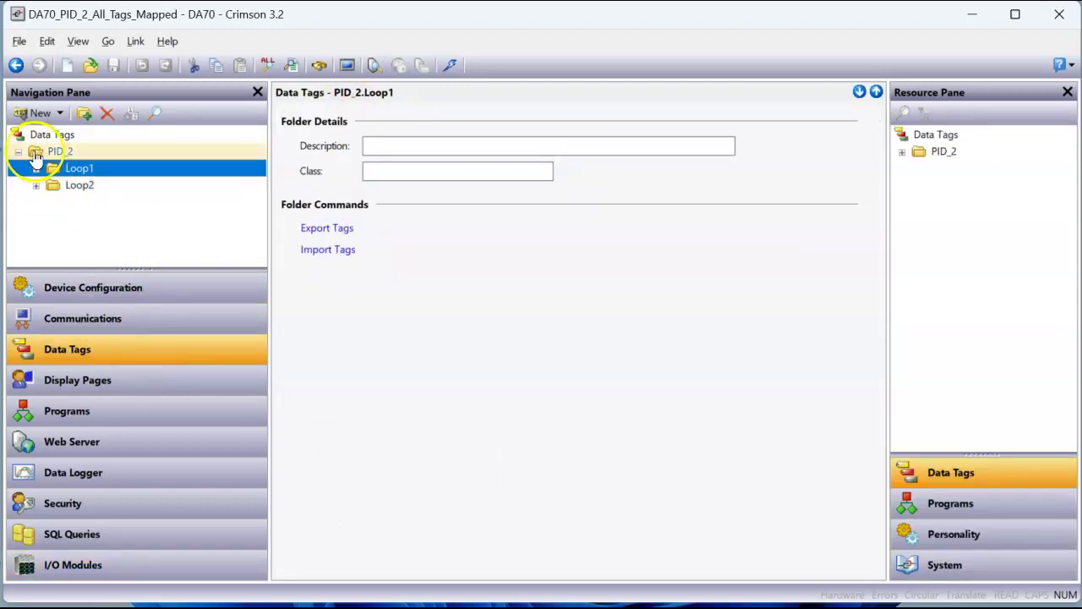
pyautogui.doubleClick(31, 155)
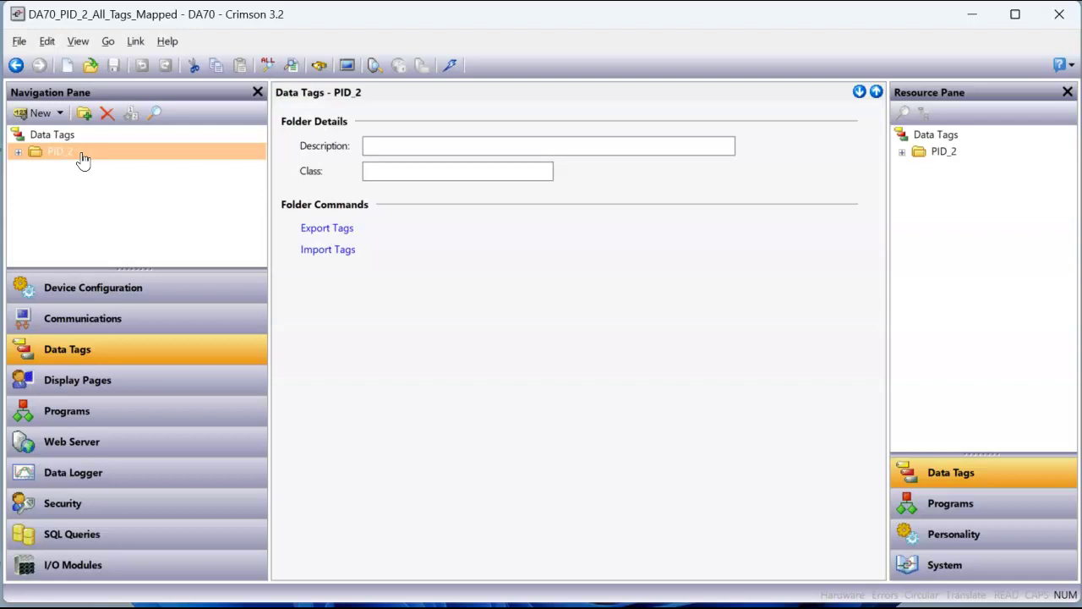
pyautogui.click(111, 217)
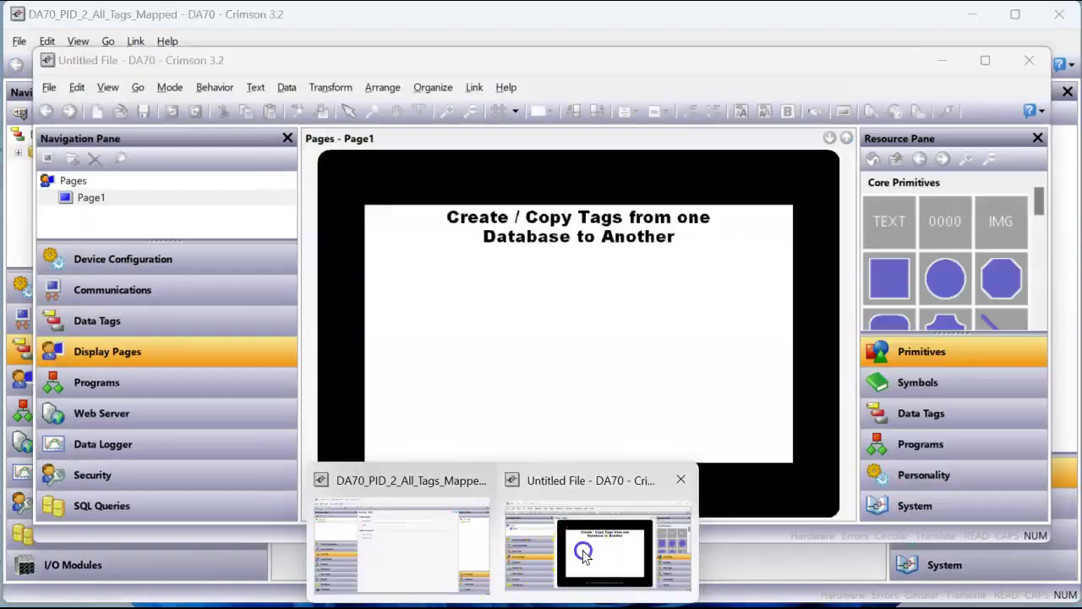
# Switch to the untitled DA70 database, show its device configuration, and enlarge the window and the navigation tree area
pyautogui.click(549, 566)
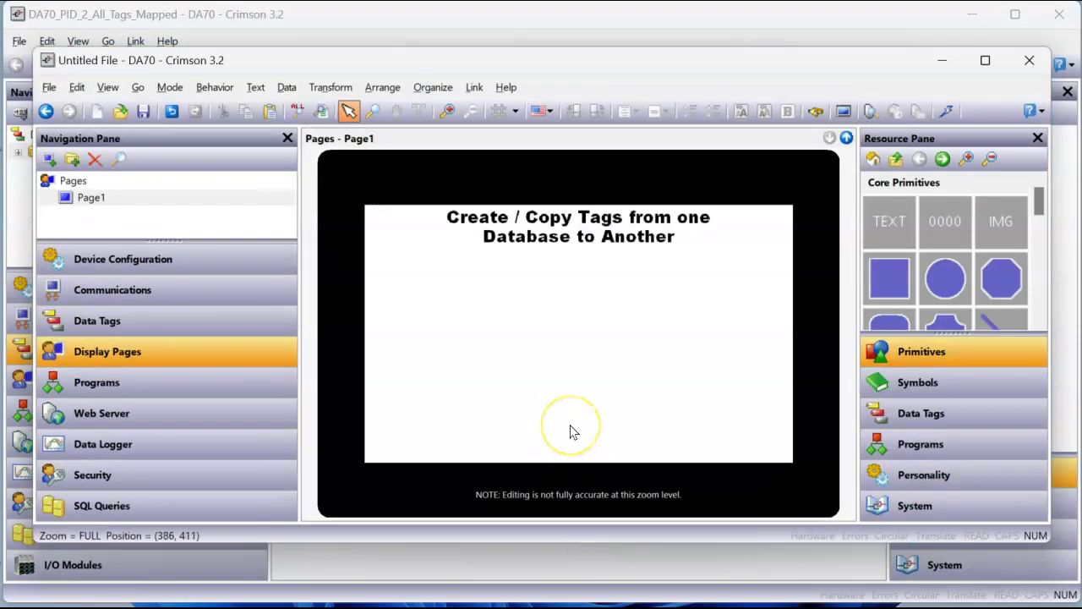
pyautogui.click(158, 268)
pyautogui.moveTo(259, 50); pyautogui.dragTo(259, 23)
pyautogui.moveTo(387, 543); pyautogui.dragTo(386, 583)
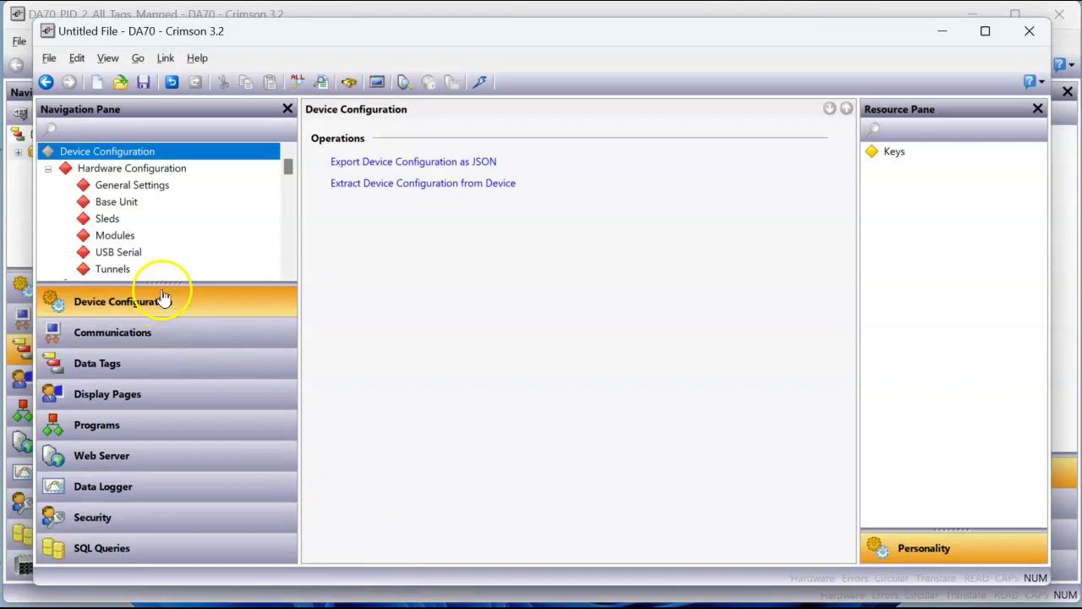
pyautogui.moveTo(164, 283); pyautogui.dragTo(169, 382)
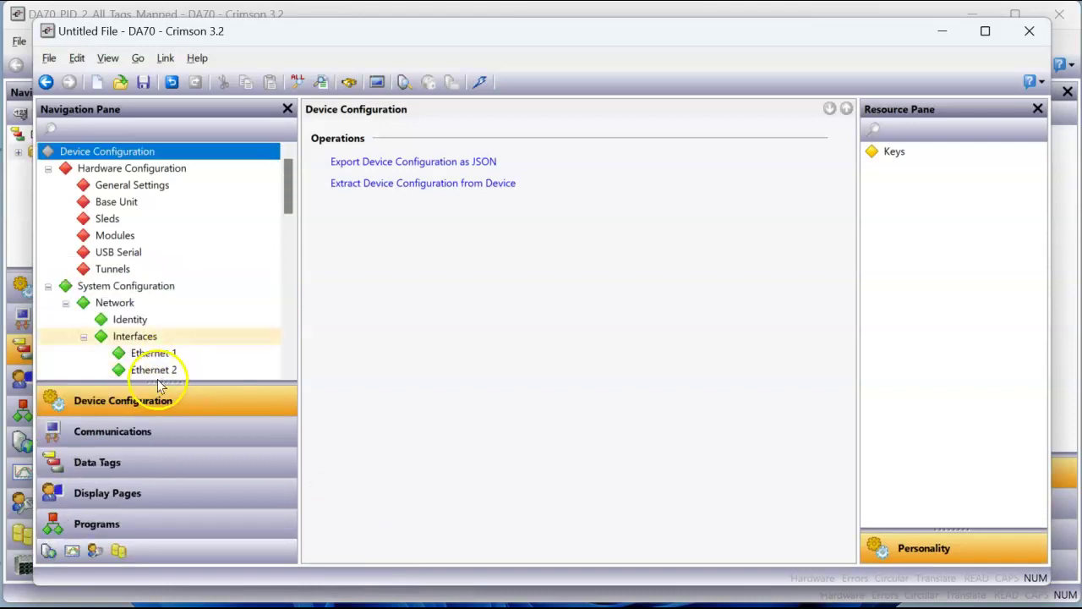
# In the hardware configuration's installed modules, set module 1 to the PID2 Module type
pyautogui.click(135, 186)
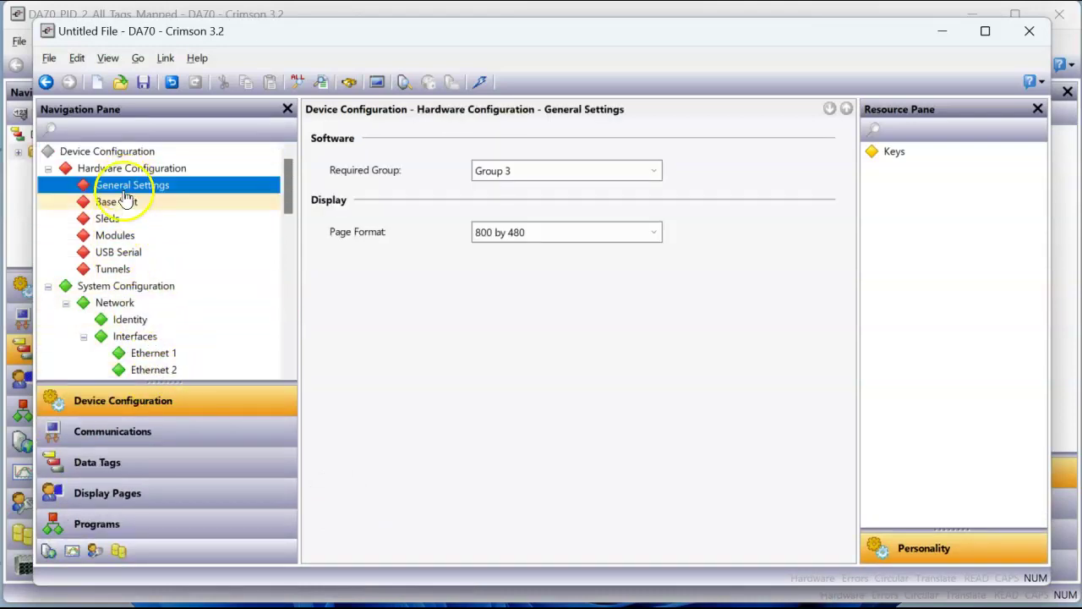
pyautogui.click(118, 202)
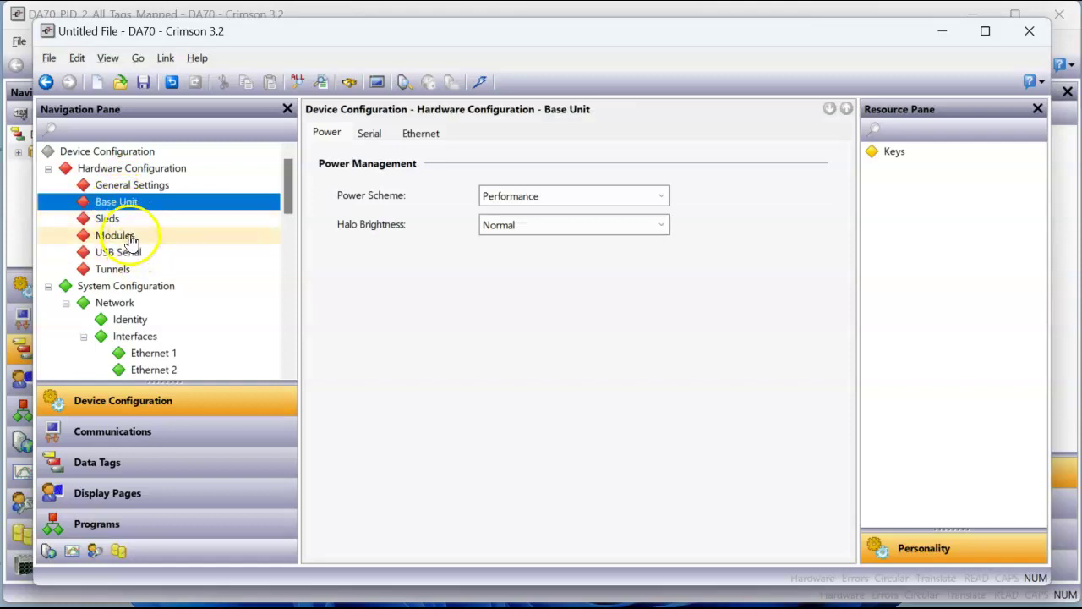
pyautogui.click(131, 240)
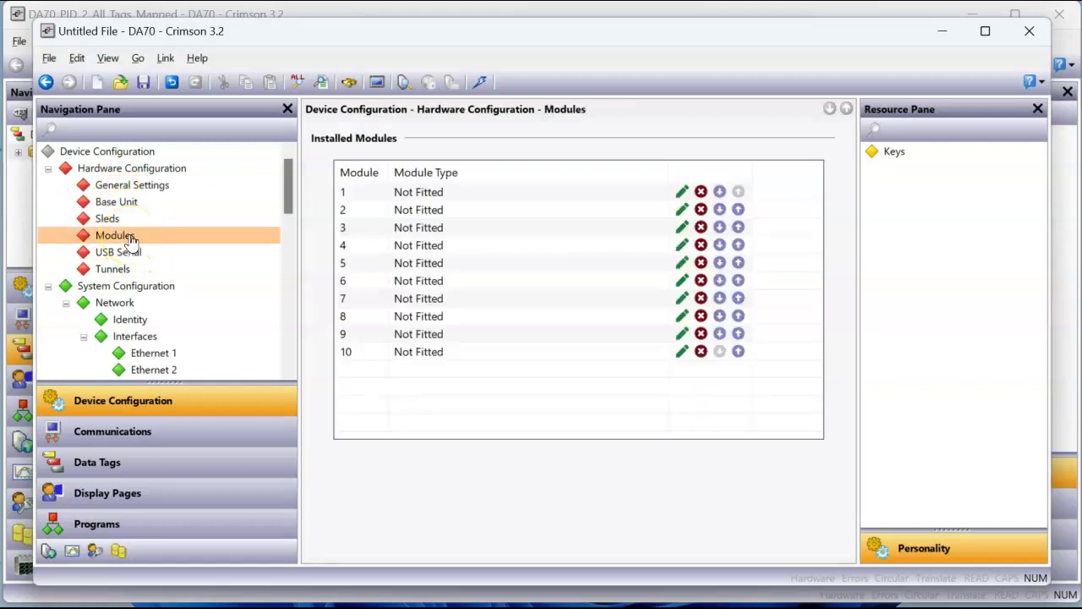
pyautogui.click(681, 193)
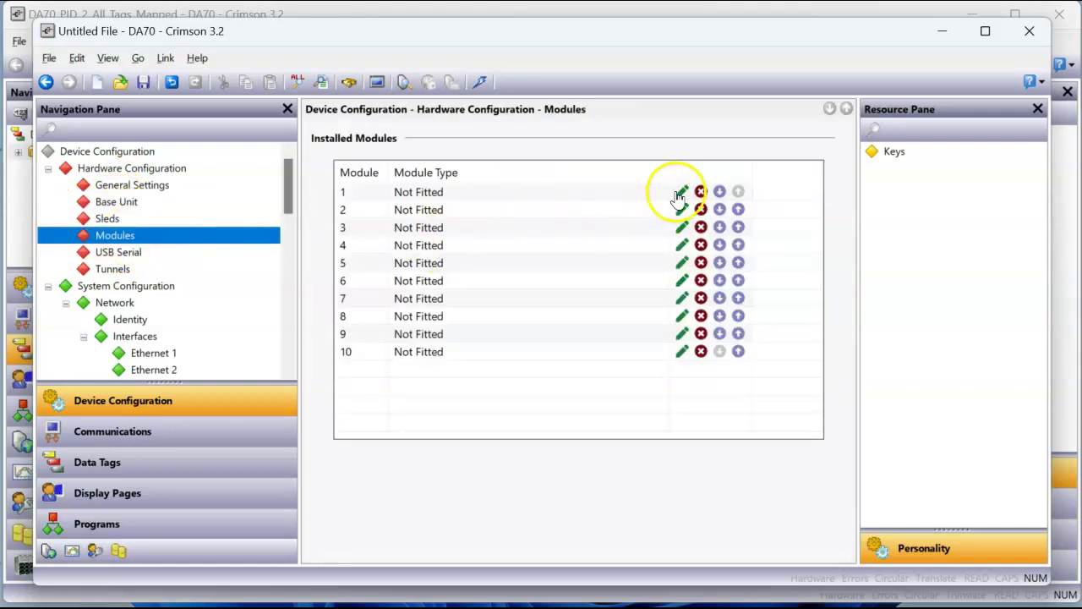
pyautogui.click(566, 296)
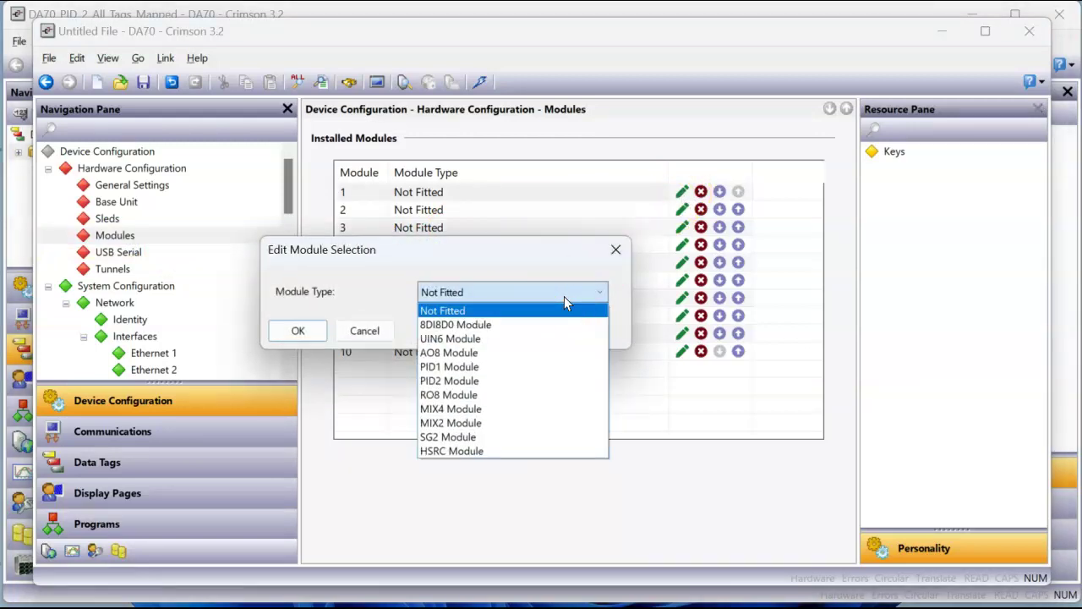
pyautogui.click(480, 382)
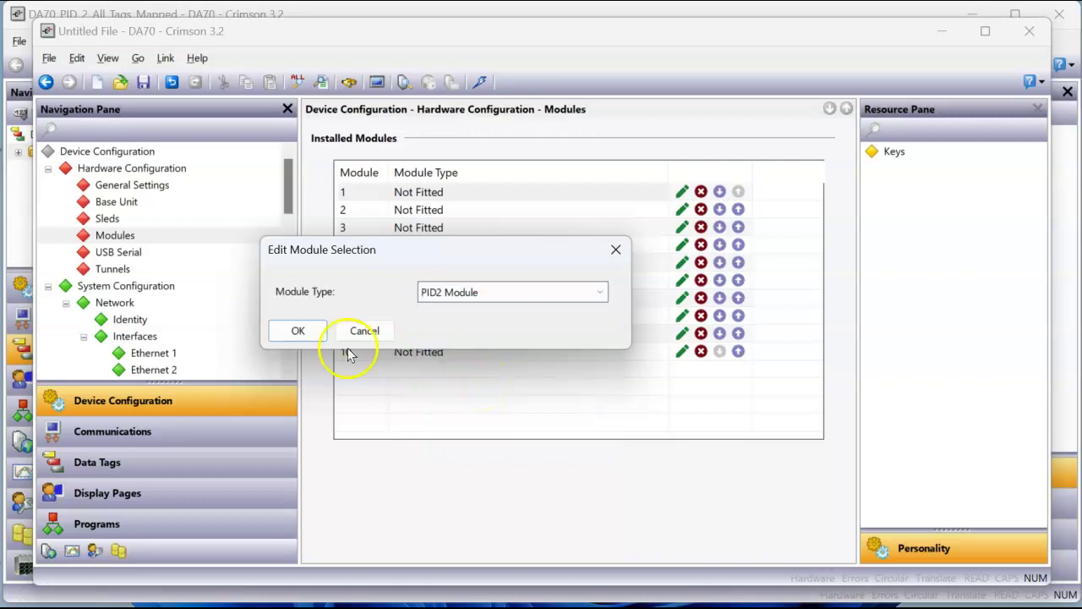
pyautogui.click(298, 330)
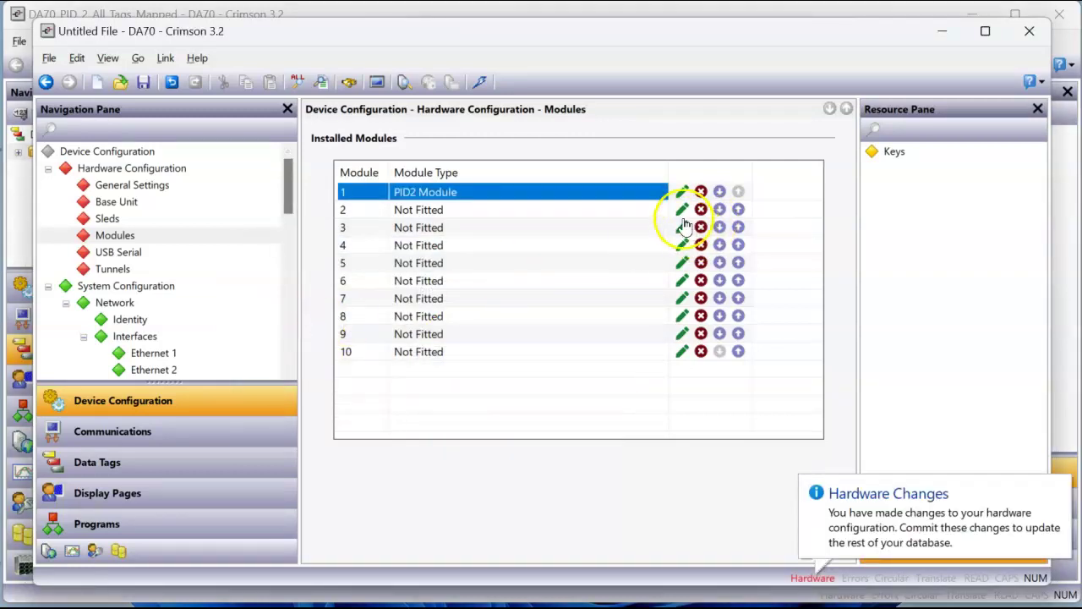
# Set installed module 2 to the PID2 Module type
pyautogui.click(682, 210)
pyautogui.click(533, 293)
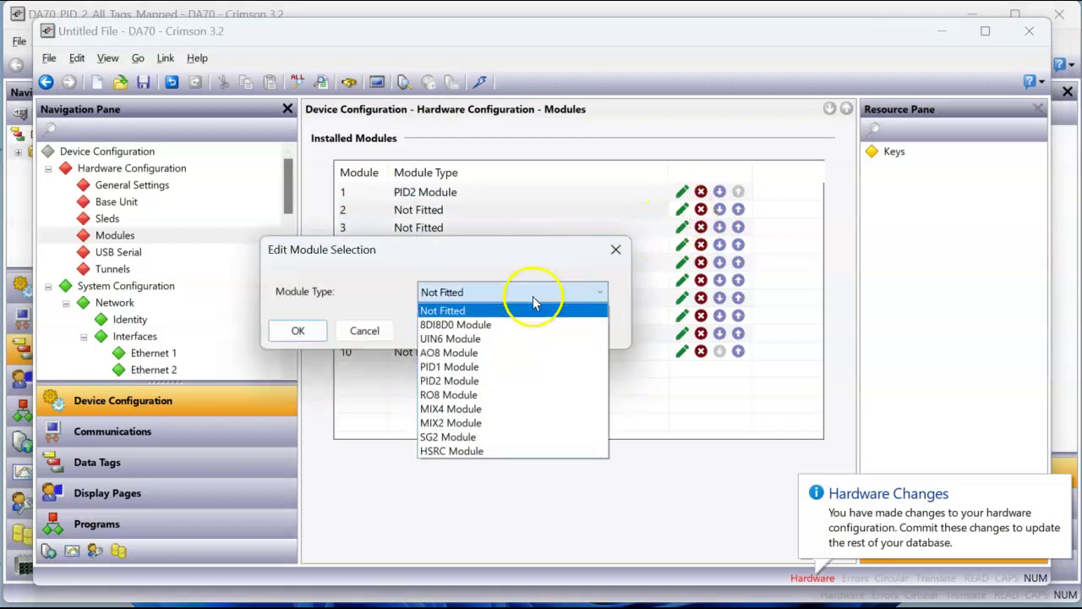
pyautogui.click(484, 379)
pyautogui.click(300, 330)
# Set installed module 3 to the PID2 Module type
pyautogui.click(682, 228)
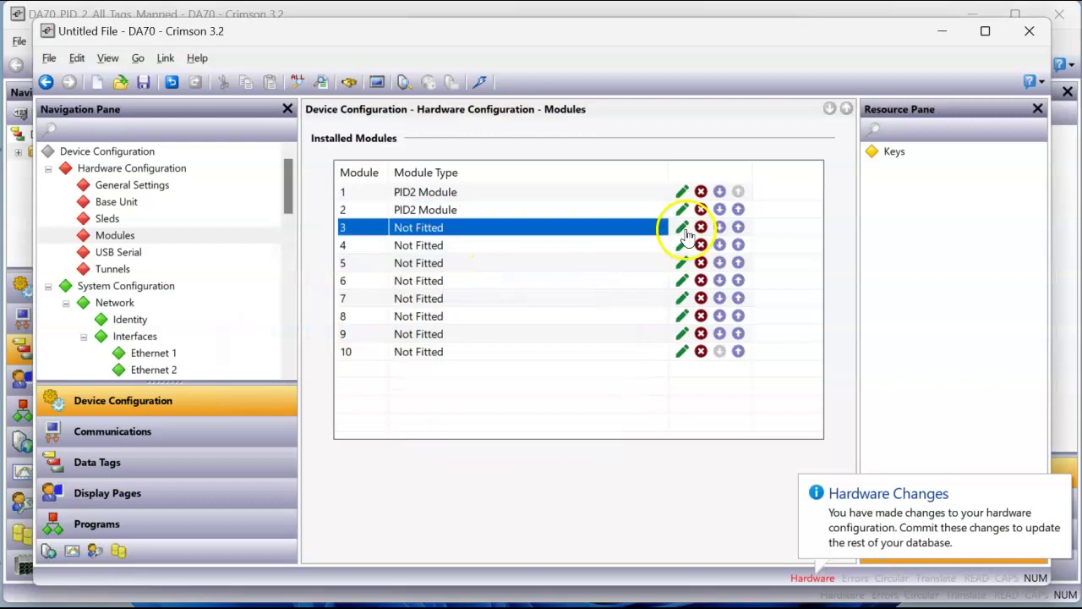
pyautogui.click(511, 292)
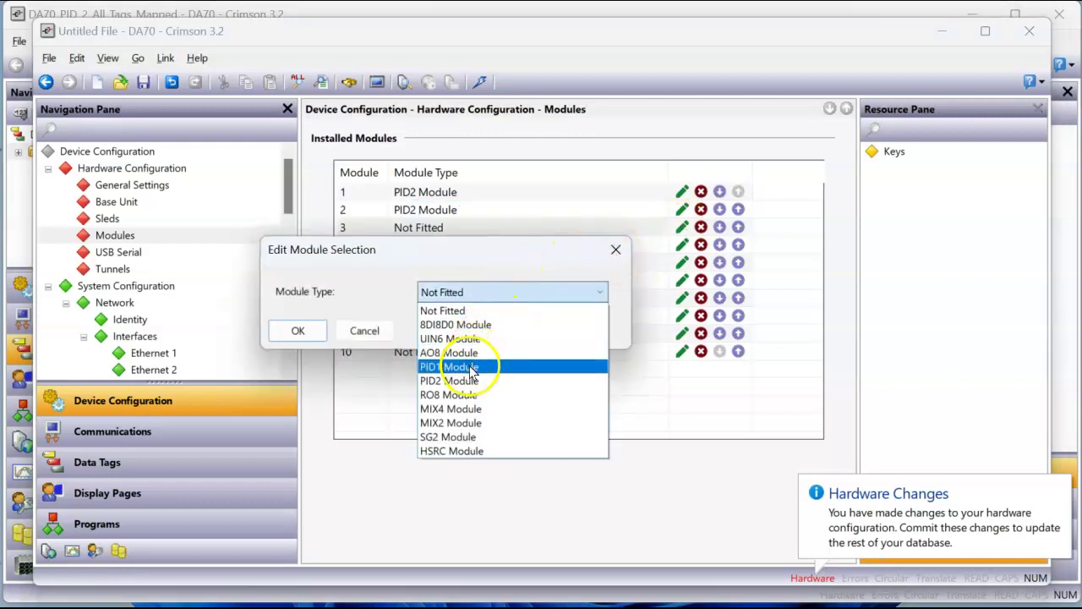
pyautogui.click(473, 381)
pyautogui.click(306, 334)
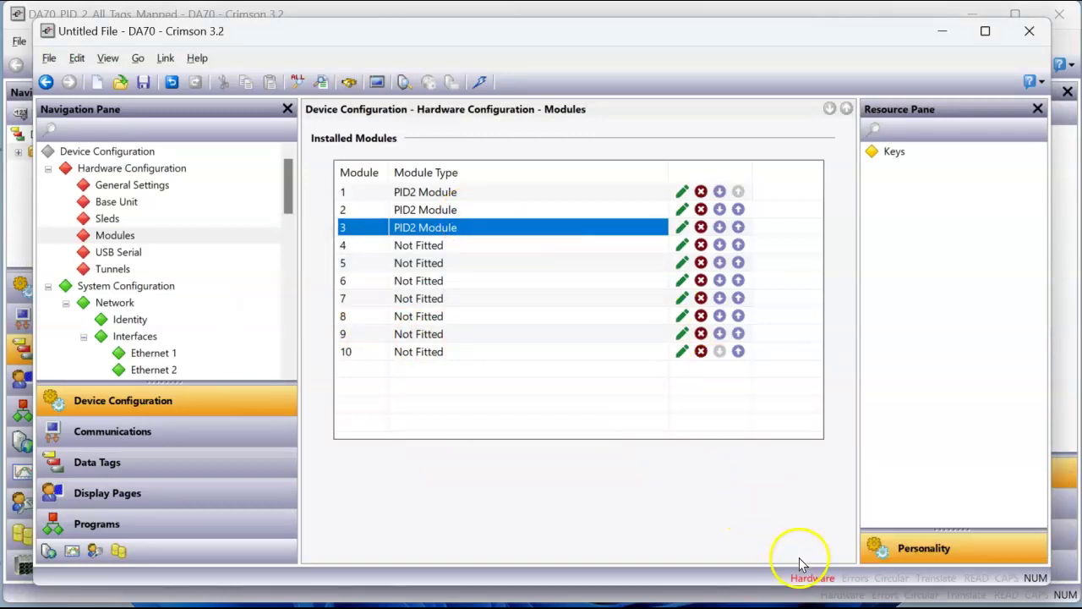
# Commit the pending hardware changes to the untitled database
pyautogui.click(813, 580)
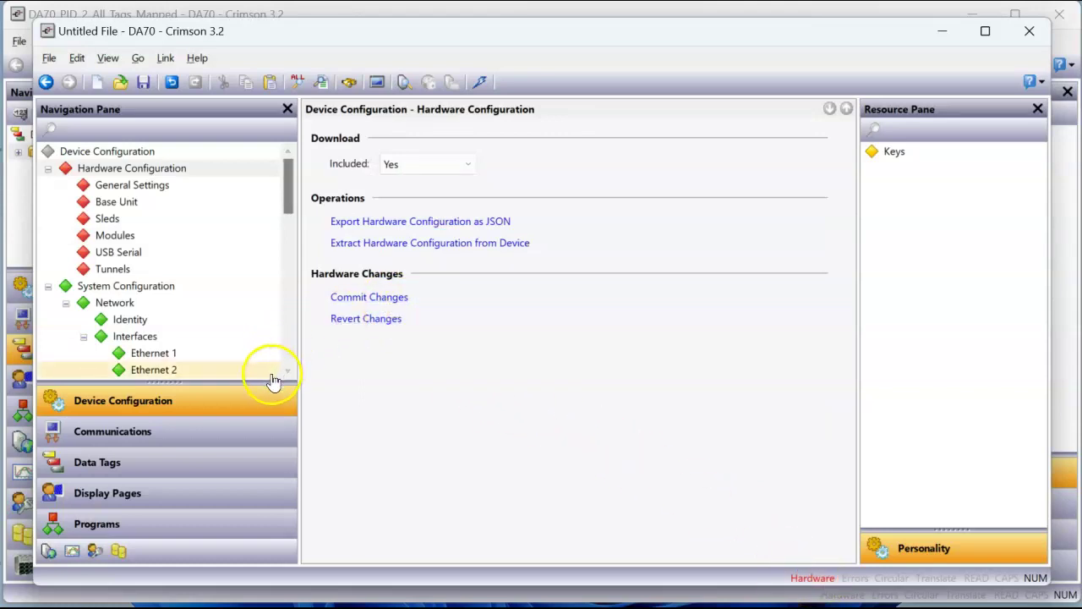
pyautogui.moveTo(268, 380); pyautogui.dragTo(238, 245)
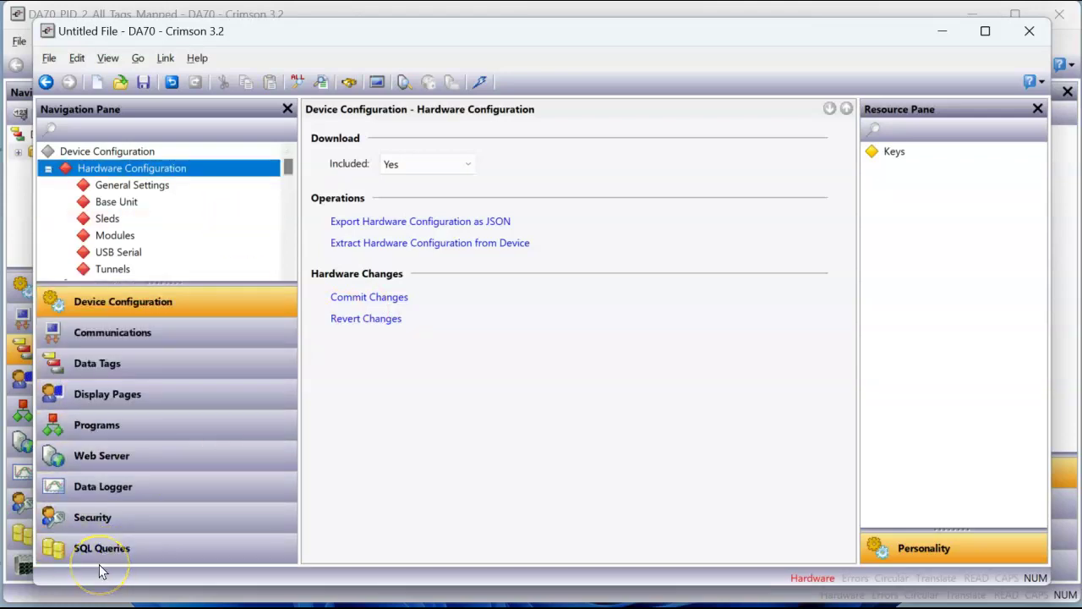
pyautogui.click(377, 298)
pyautogui.click(494, 323)
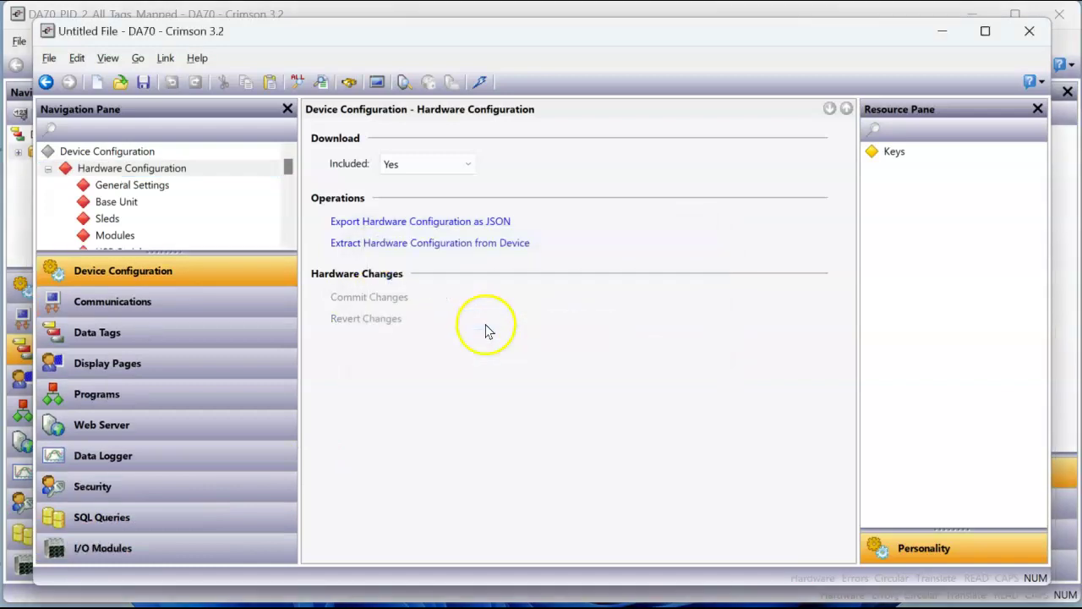
# Review the general settings of Module1, Module2 and Module3, and view the control type options for Module1
pyautogui.click(183, 551)
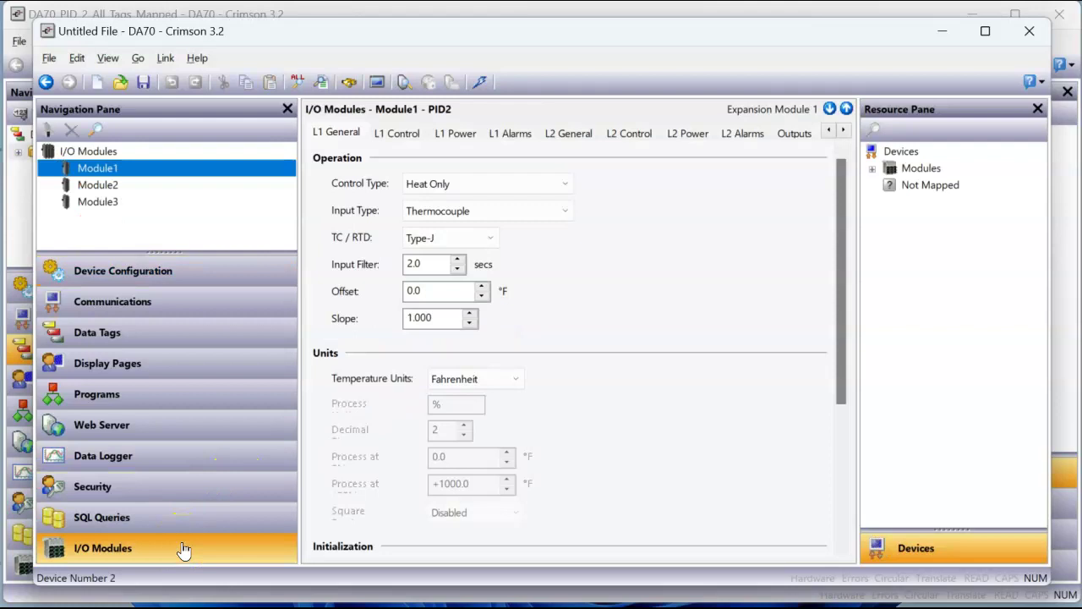
pyautogui.click(104, 184)
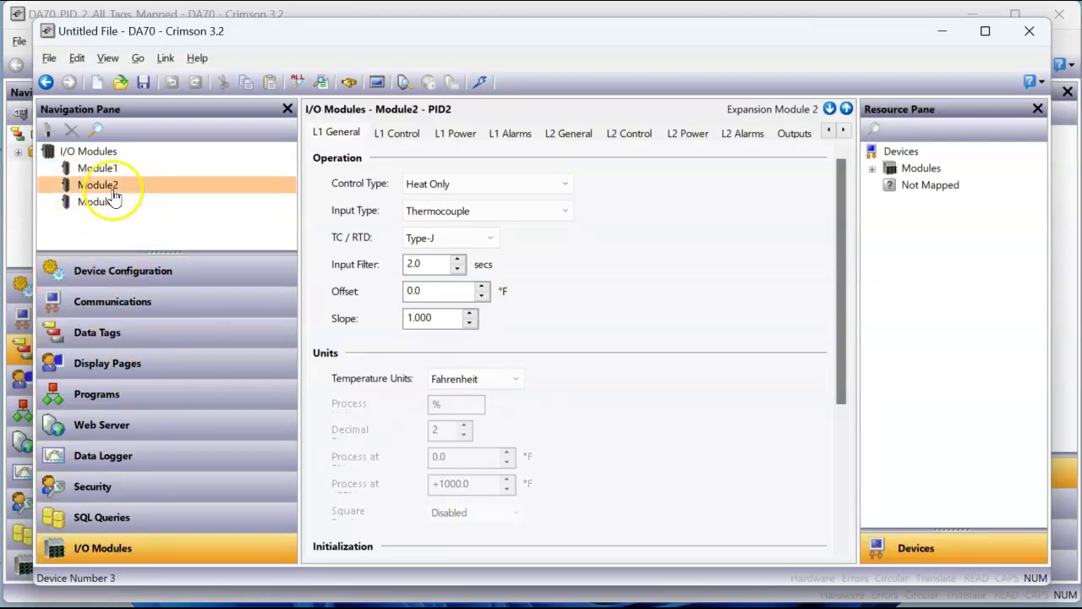
pyautogui.click(112, 207)
pyautogui.click(107, 170)
pyautogui.click(534, 186)
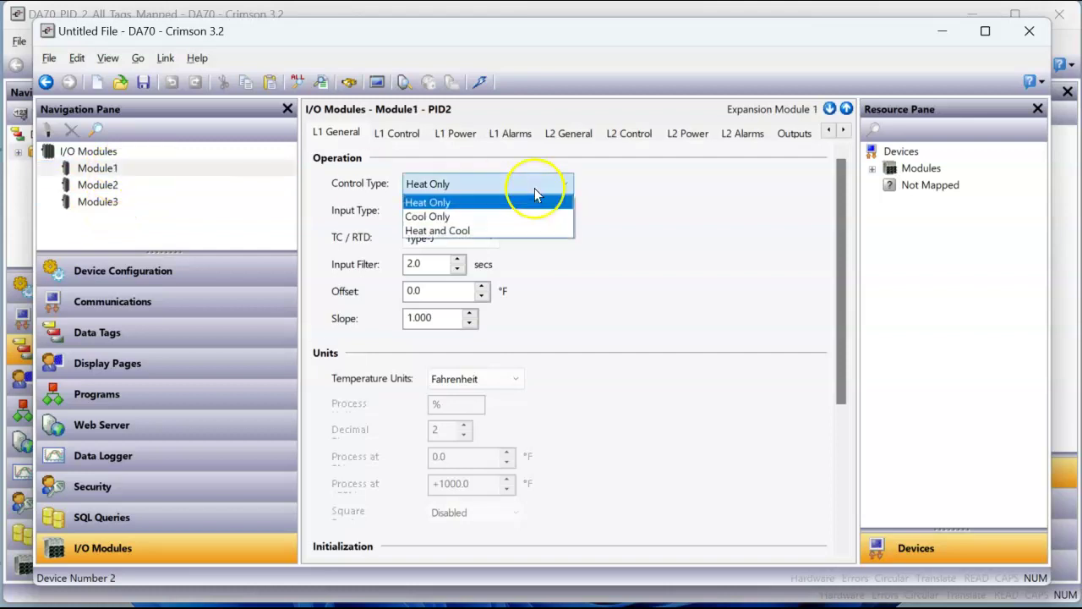
pyautogui.click(674, 246)
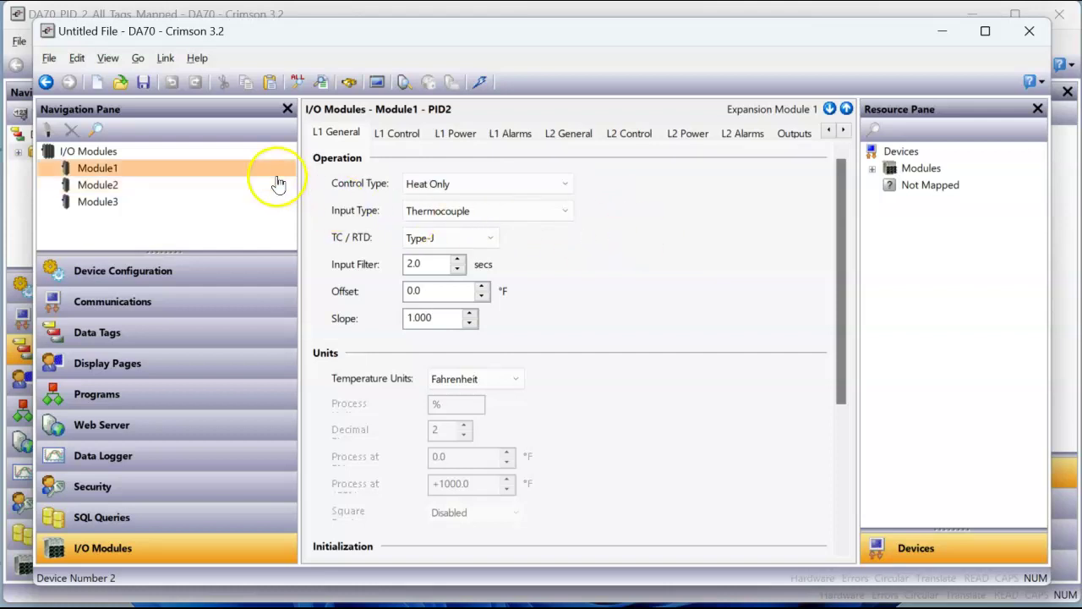
# Switch to the DA70_PID_2_All_Tags_Mapped database and check the name of its PID2 module under I/O Modules
pyautogui.moveTo(373, 30); pyautogui.dragTo(387, 62)
pyautogui.click(390, 28)
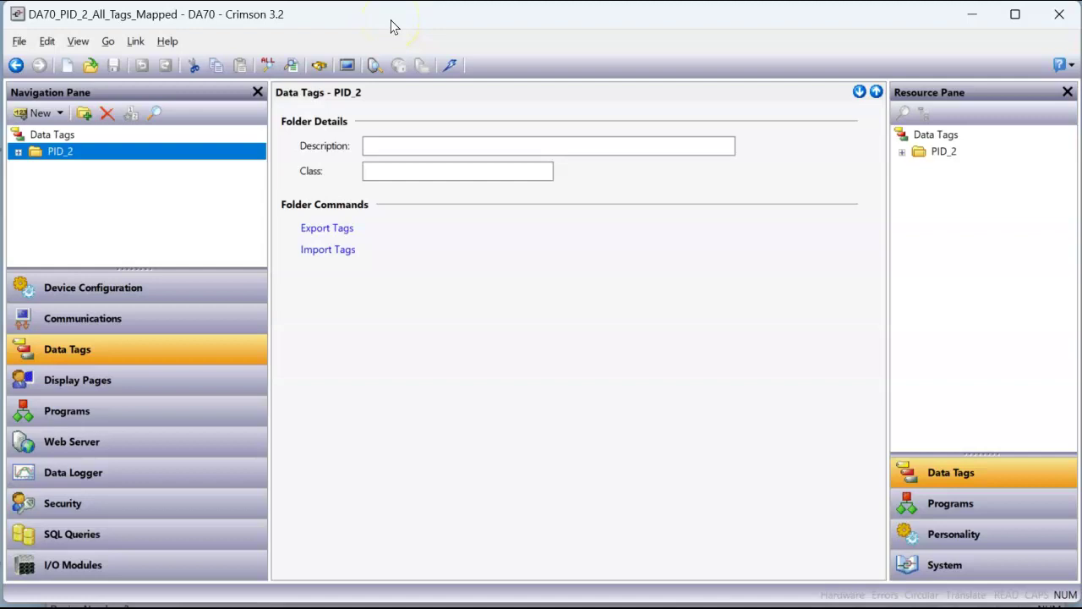
pyautogui.click(191, 565)
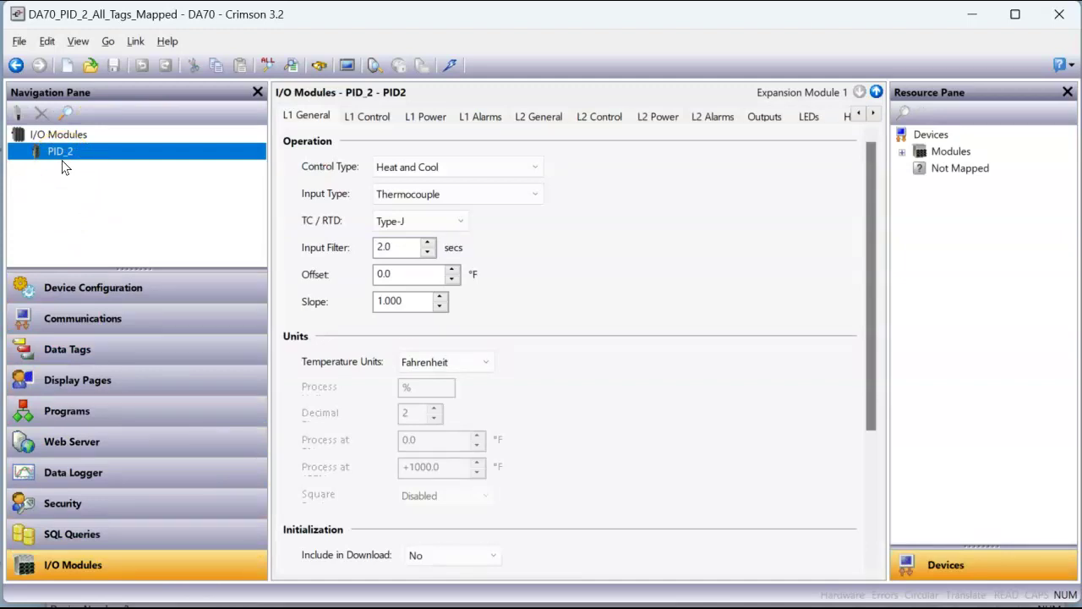
# Switch to the untitled database and rename Module1 under I/O Modules as PID_2
pyautogui.moveTo(504, 607)
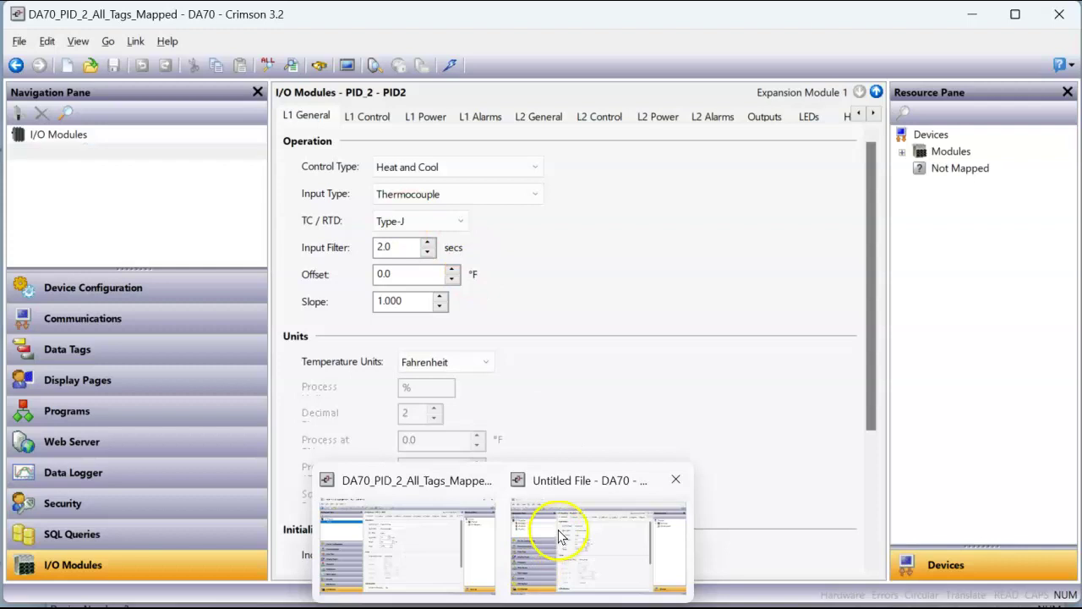
pyautogui.click(559, 538)
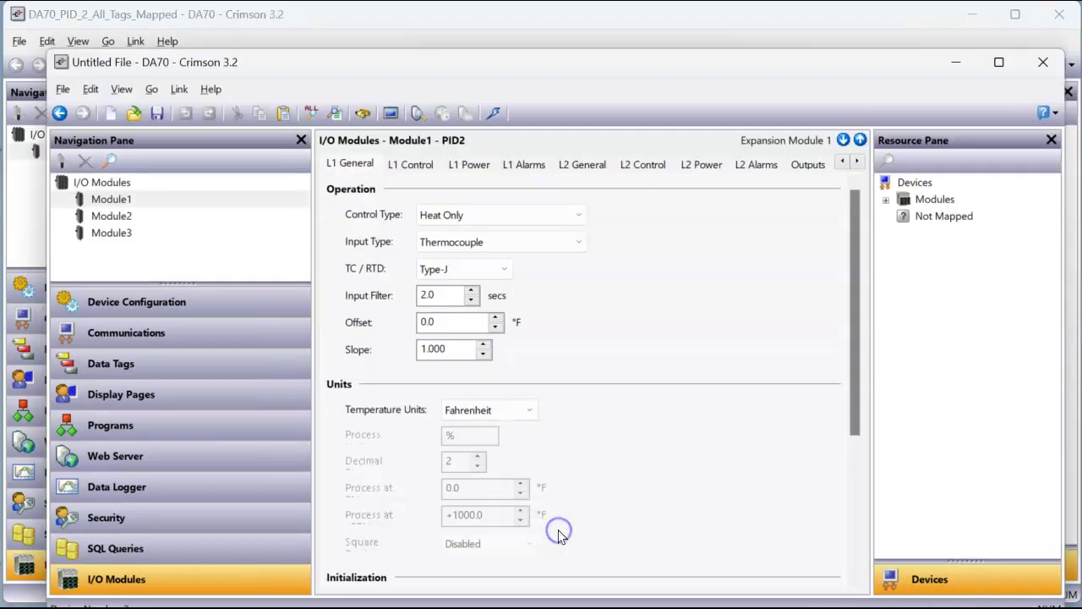
pyautogui.rightClick(111, 206)
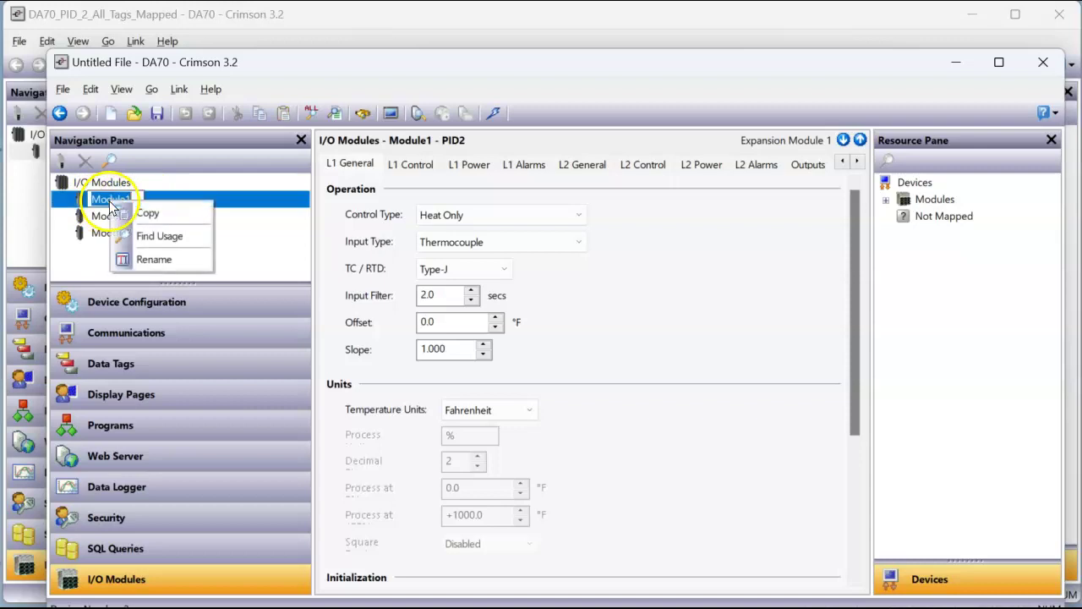
pyautogui.click(149, 257)
pyautogui.write('PID_2')
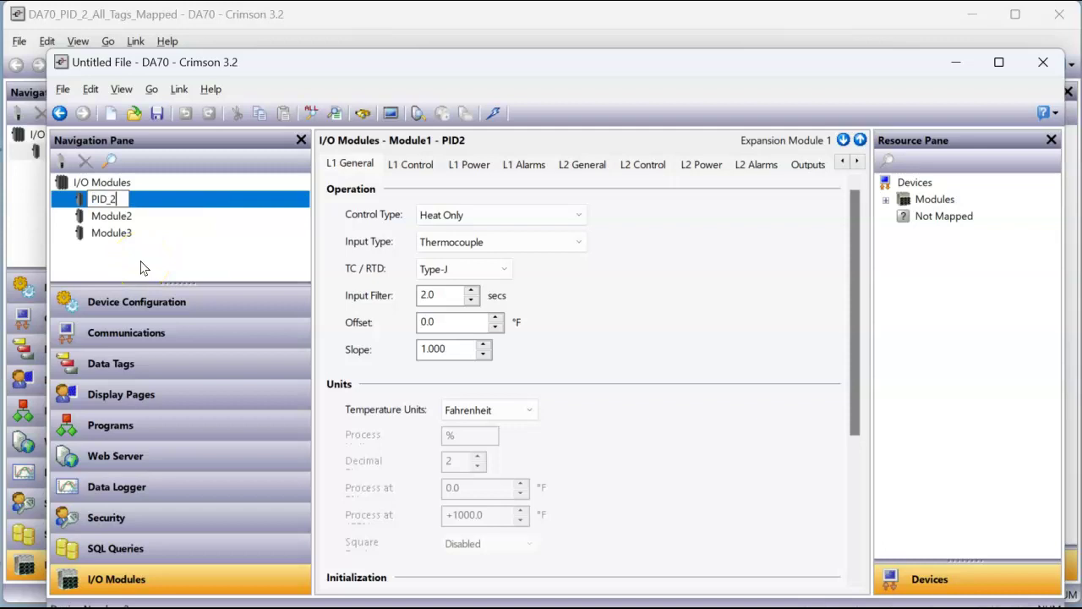
pyautogui.press('Return')
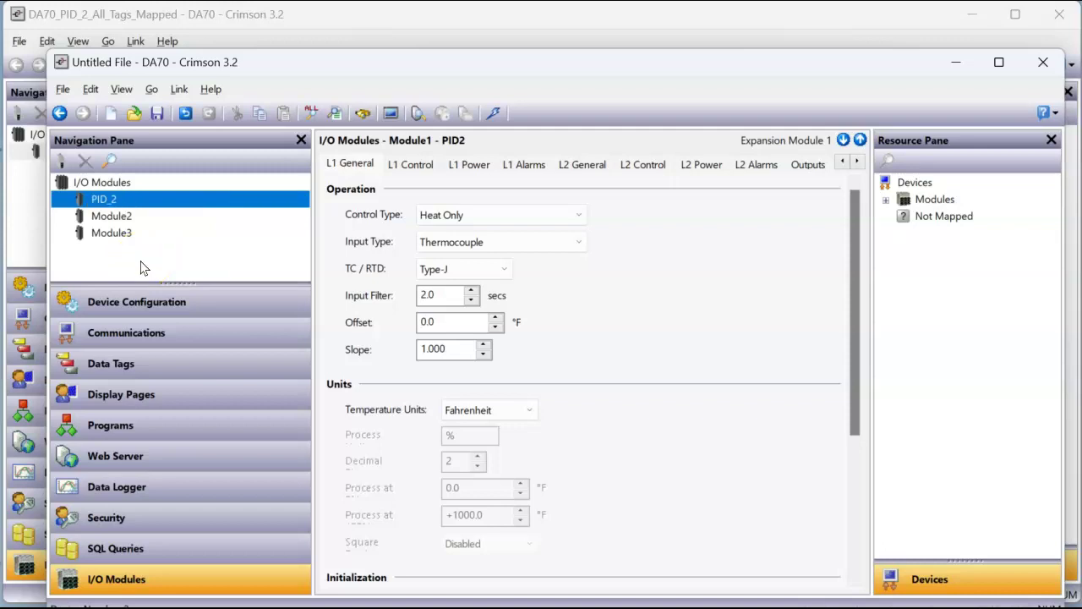
pyautogui.click(149, 236)
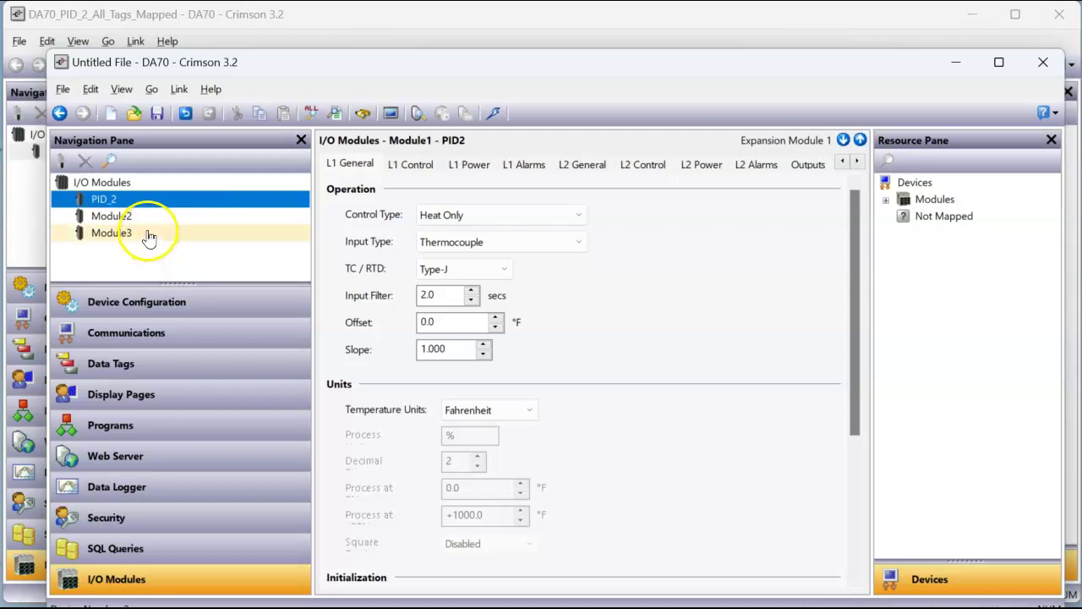
# Switch to the DA70_PID_2_All_Tags_Mapped database and examine its PID_2 data tags, including the source of the AckTune tag in Loop1's Status folder
pyautogui.click(28, 220)
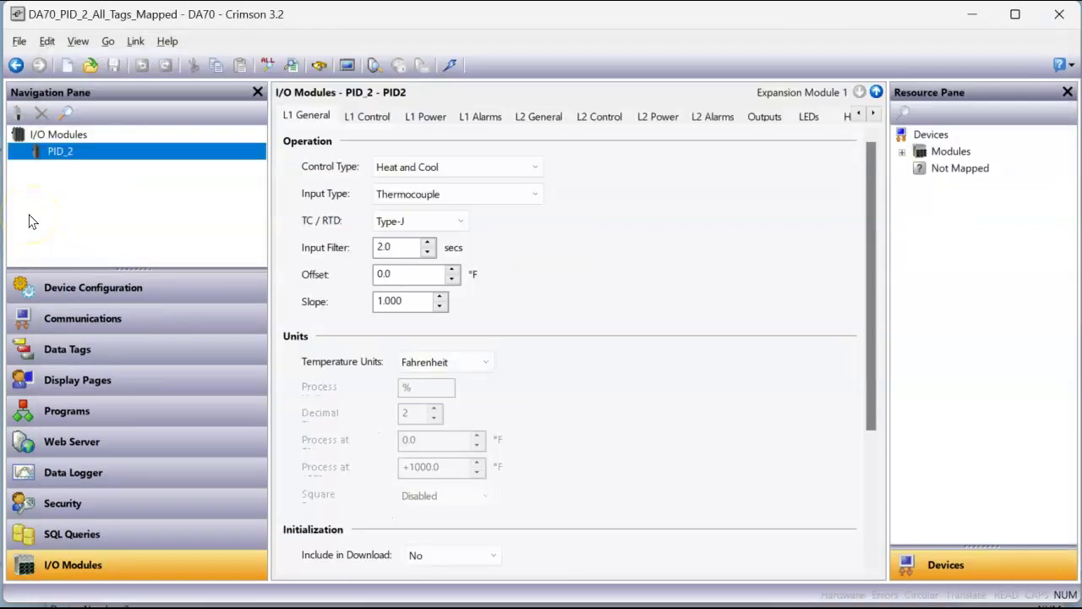
pyautogui.click(68, 348)
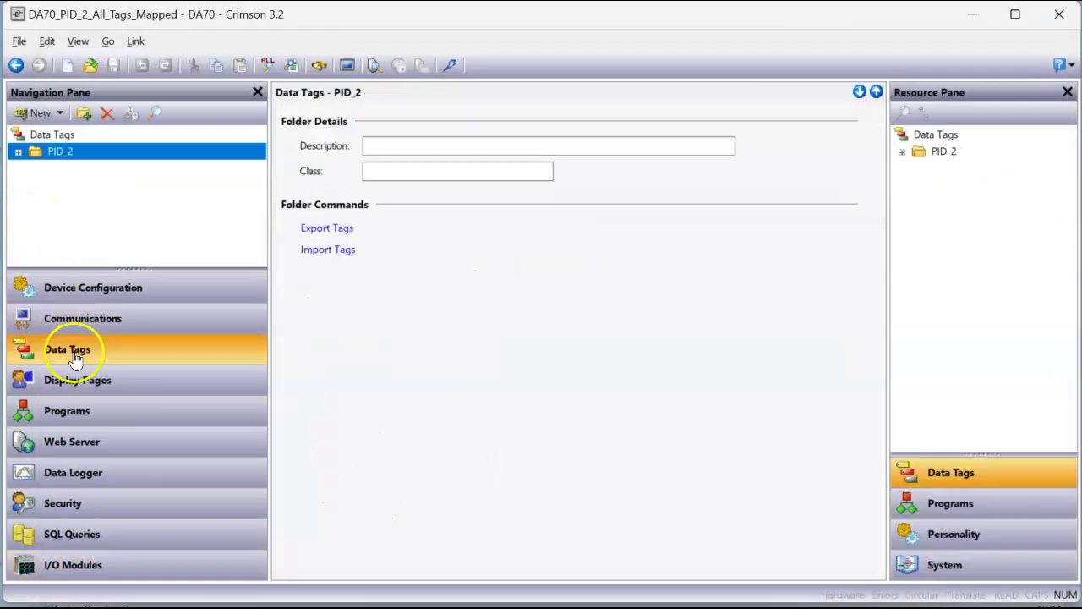
pyautogui.click(17, 152)
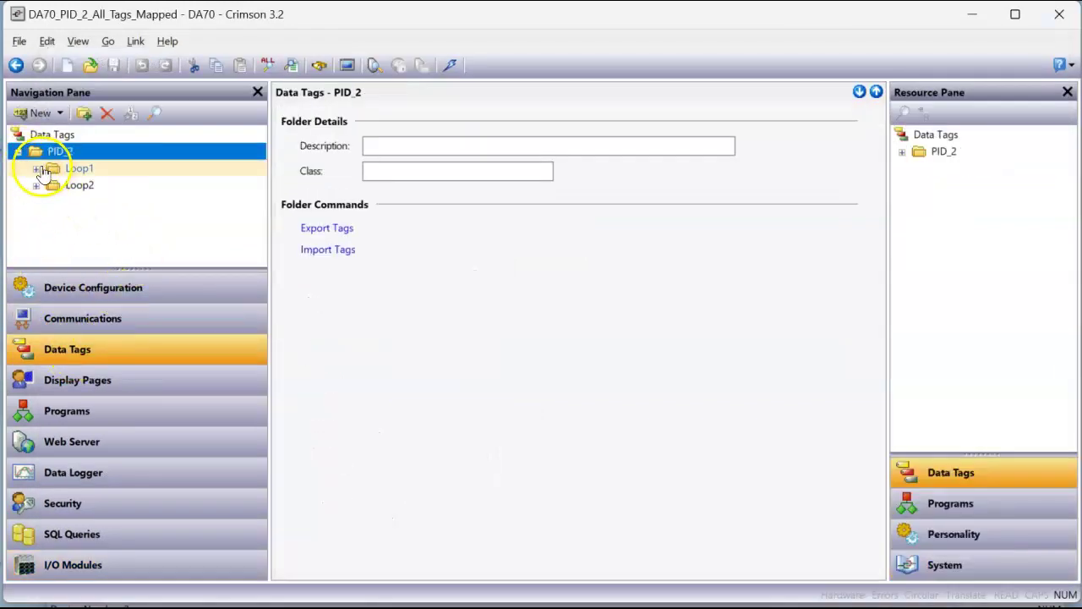
pyautogui.click(35, 167)
pyautogui.click(53, 168)
pyautogui.click(118, 167)
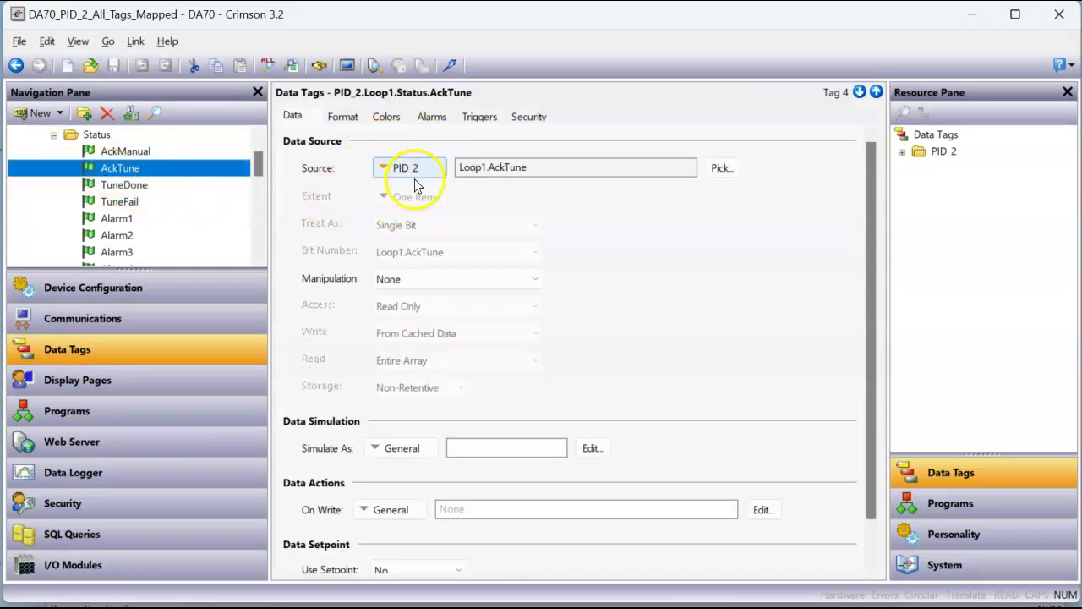
pyautogui.click(53, 135)
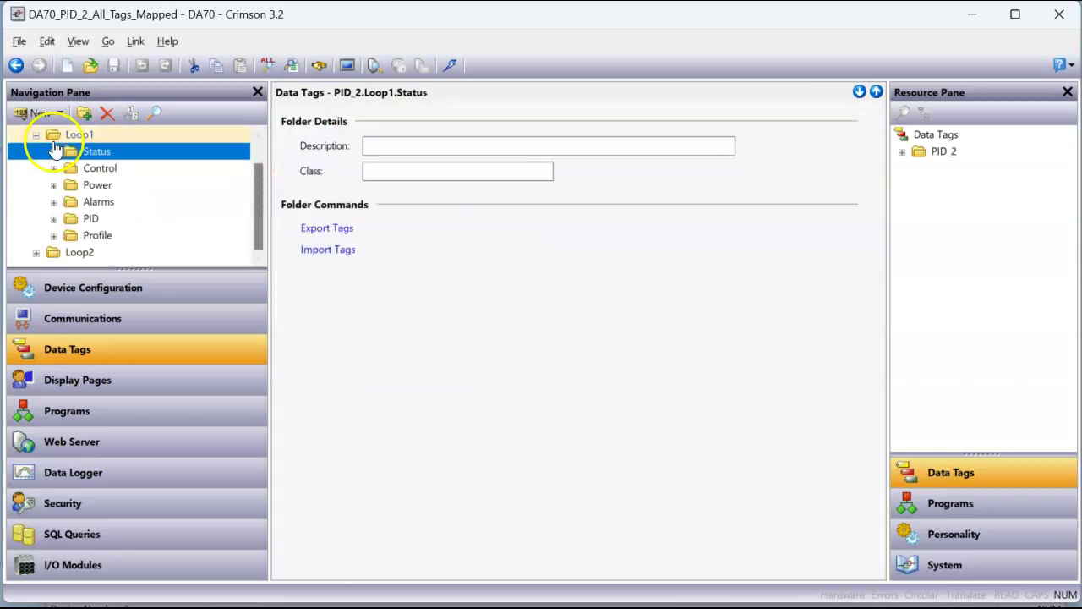
pyautogui.click(36, 134)
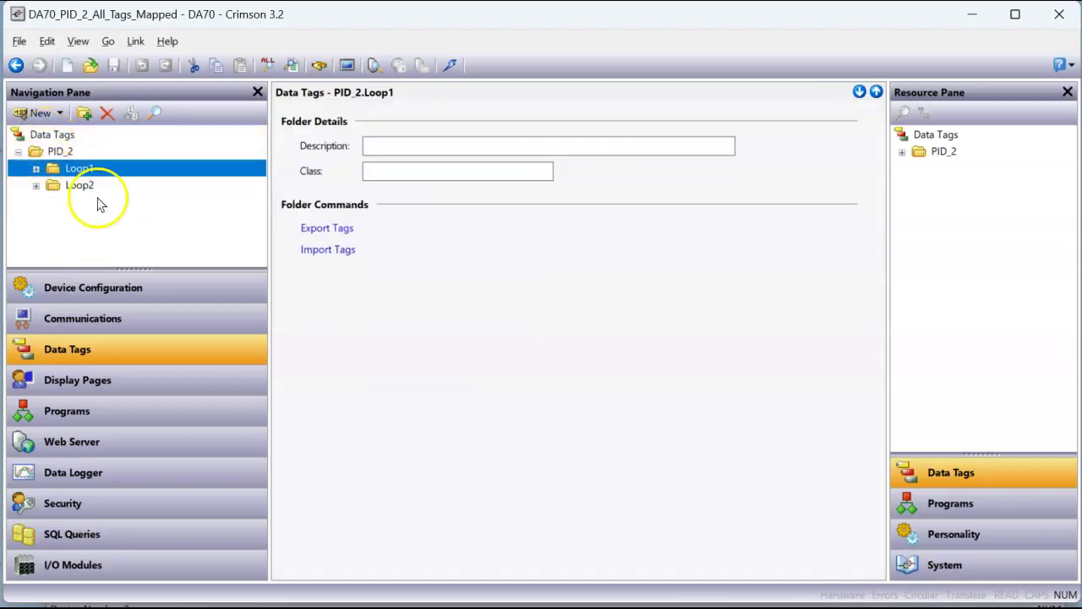
pyautogui.click(19, 154)
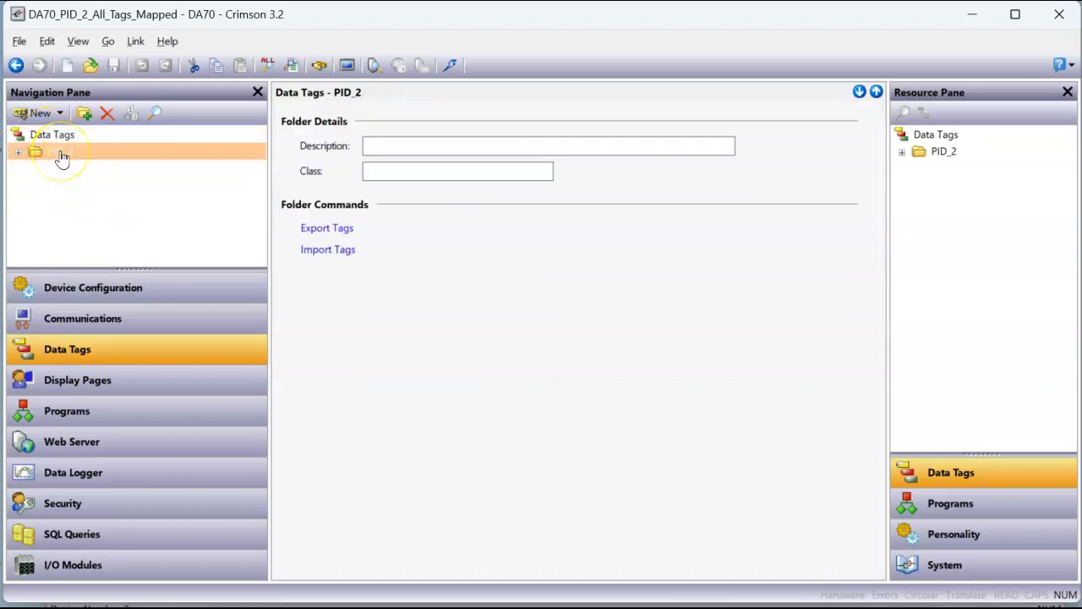
# Copy the whole PID_2 tag folder from the mapped database's data tags
pyautogui.click(75, 158)
pyautogui.rightClick(75, 157)
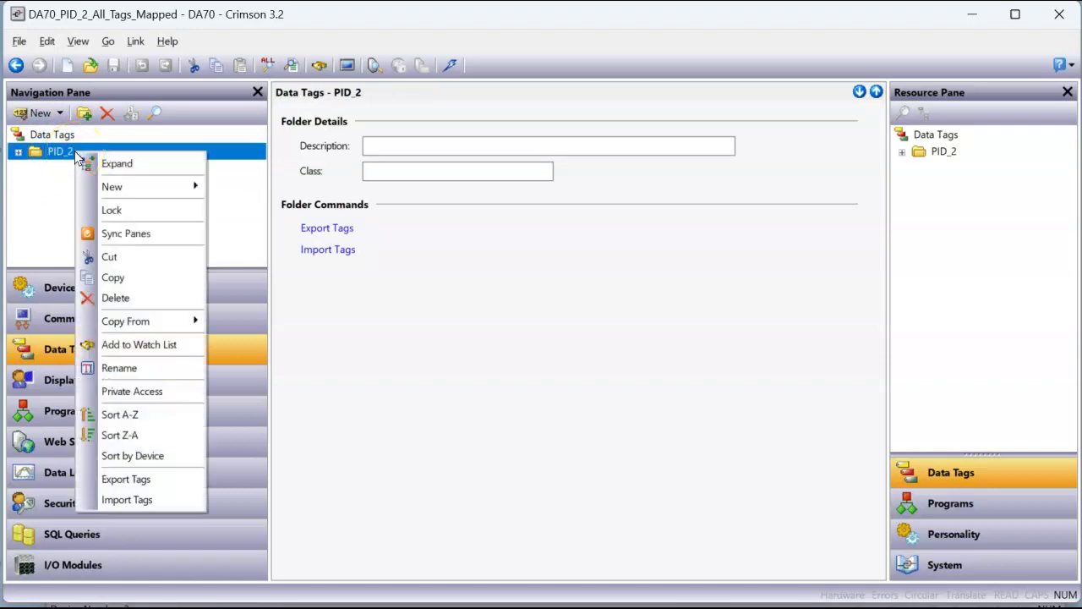
pyautogui.click(129, 279)
pyautogui.click(58, 165)
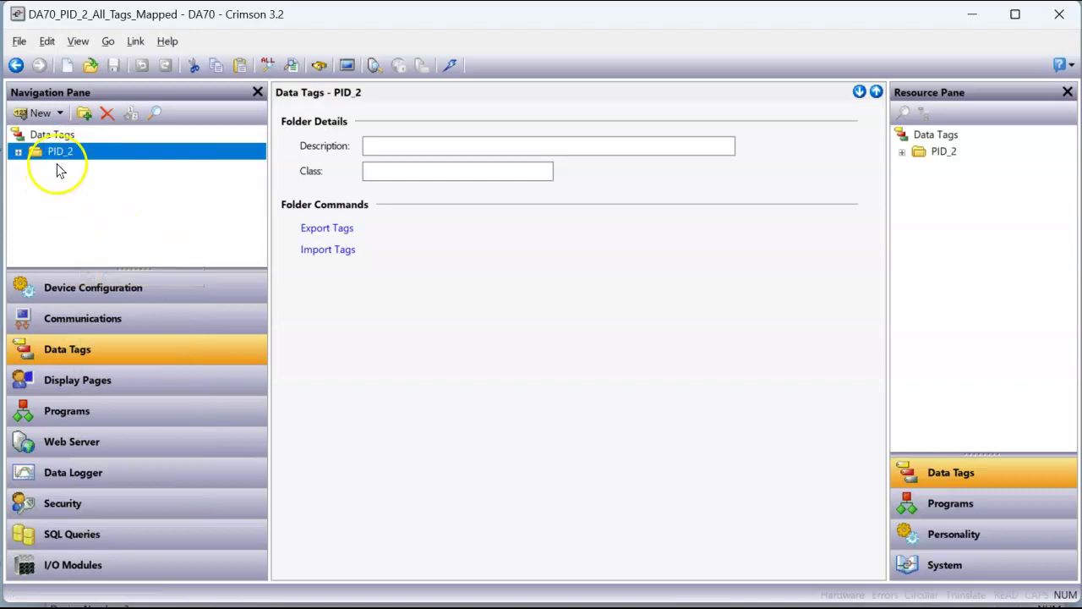
# Switch to the untitled database and paste the copied tag folder into the Data Tags root
pyautogui.moveTo(59, 166); pyautogui.dragTo(150, 367)
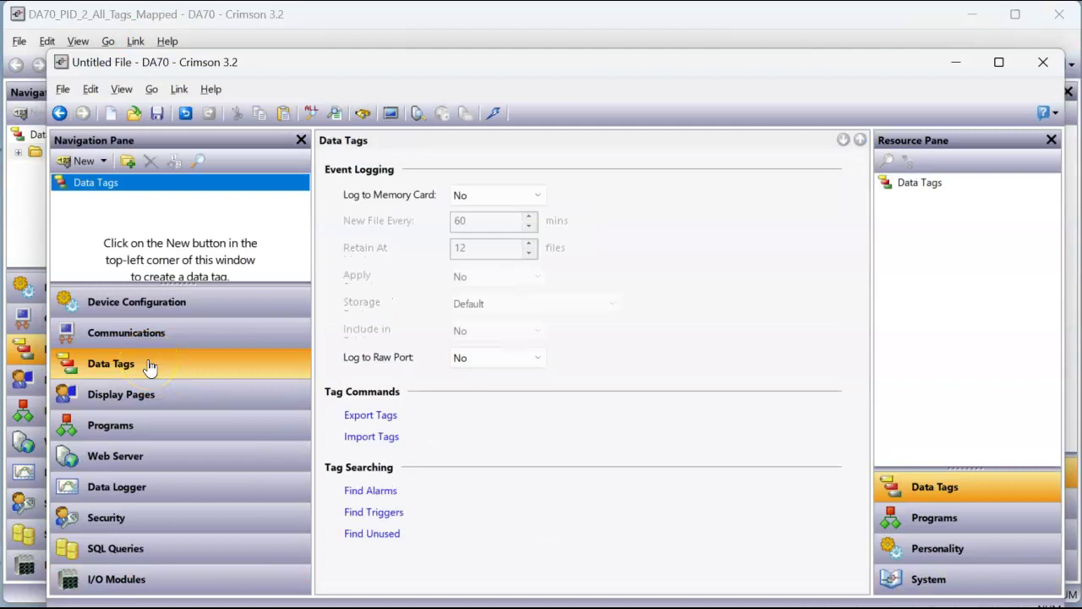
pyautogui.click(166, 284)
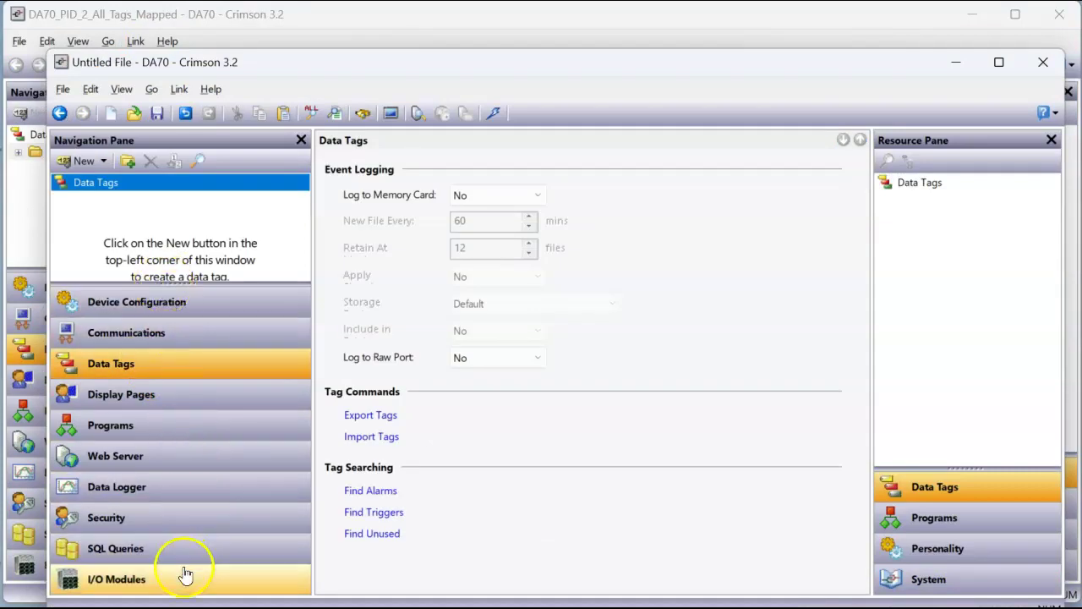
pyautogui.moveTo(156, 288); pyautogui.dragTo(150, 326)
pyautogui.rightClick(125, 183)
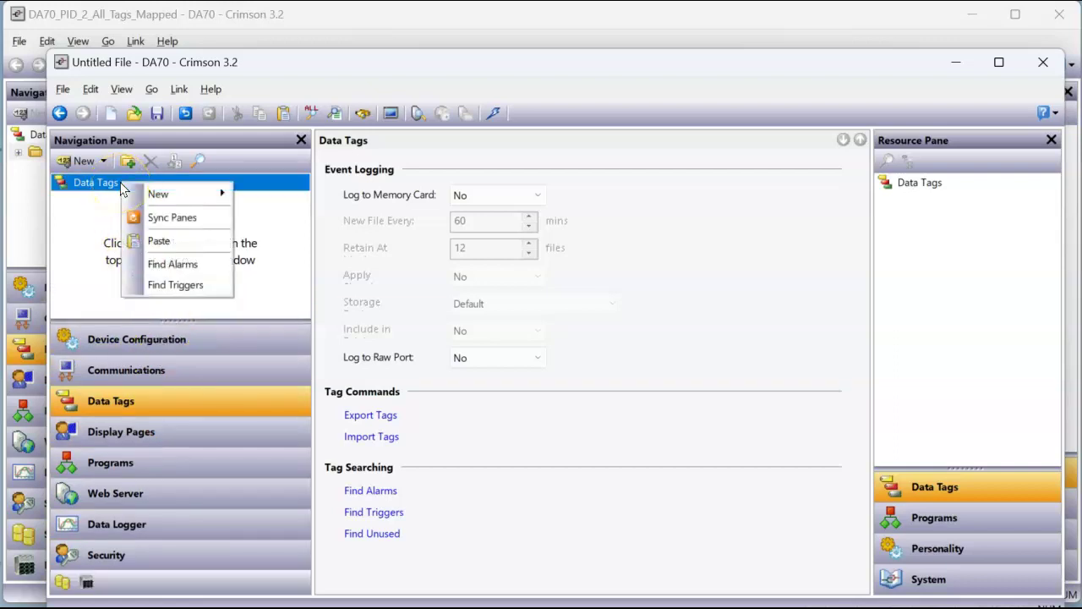
pyautogui.click(169, 241)
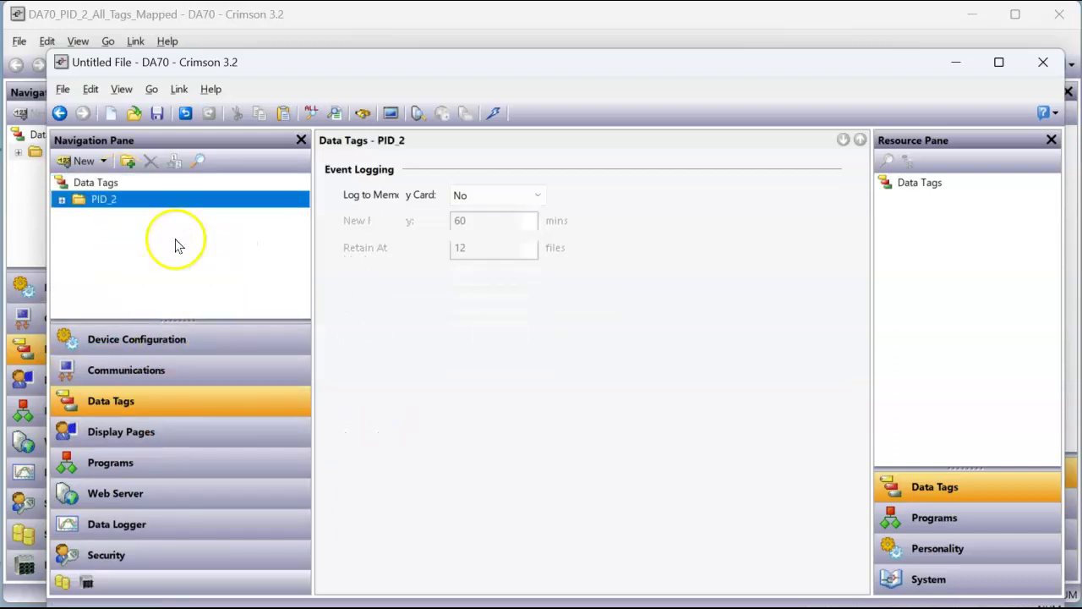
# Check the data source of the reqProfile tag in the pasted PID_2 folder under Loop1, Control
pyautogui.click(62, 200)
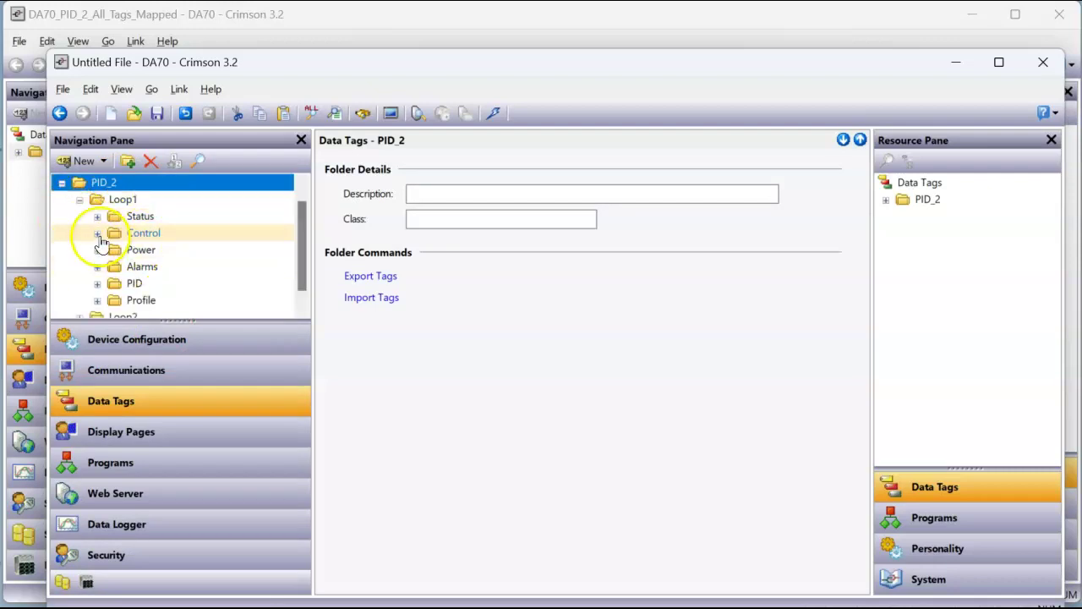
pyautogui.click(96, 235)
pyautogui.click(139, 249)
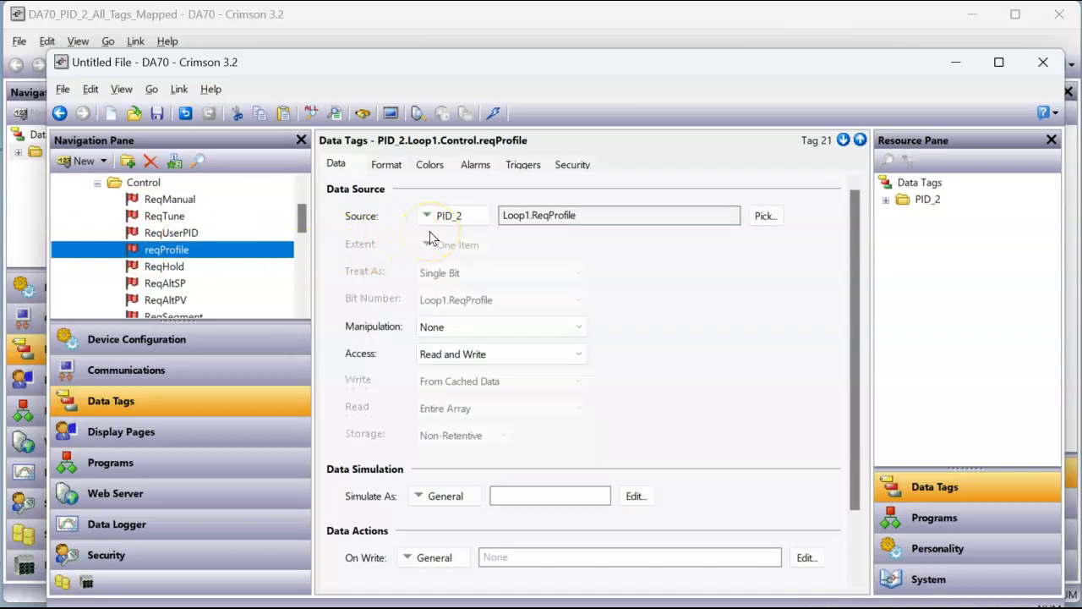
# Rename the PID_2 module under I/O Modules as Module1 and recheck the reqProfile tag's data source
pyautogui.click(87, 582)
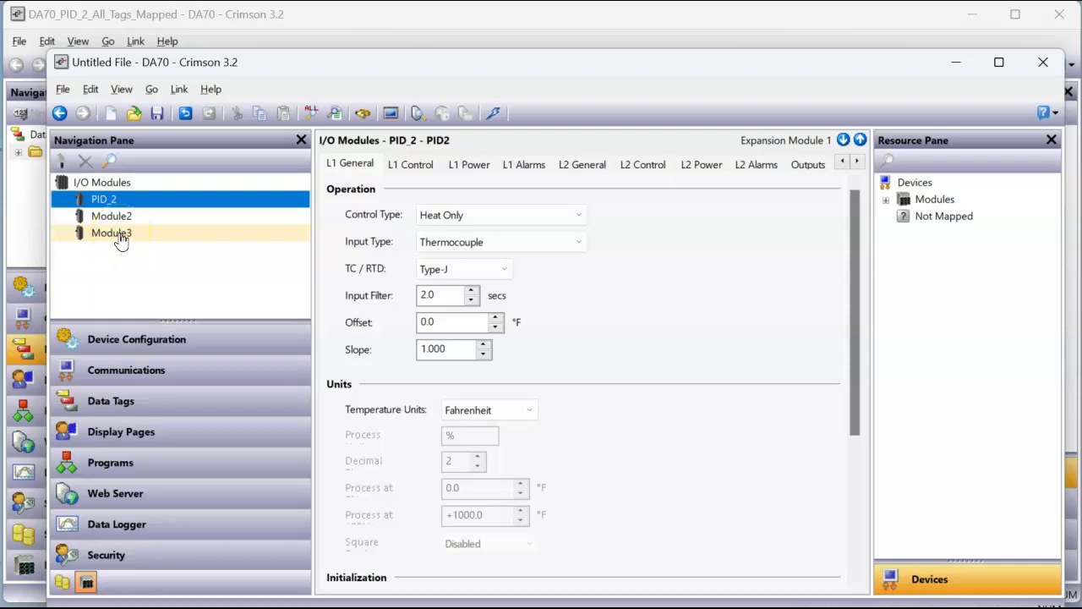
pyautogui.click(110, 201)
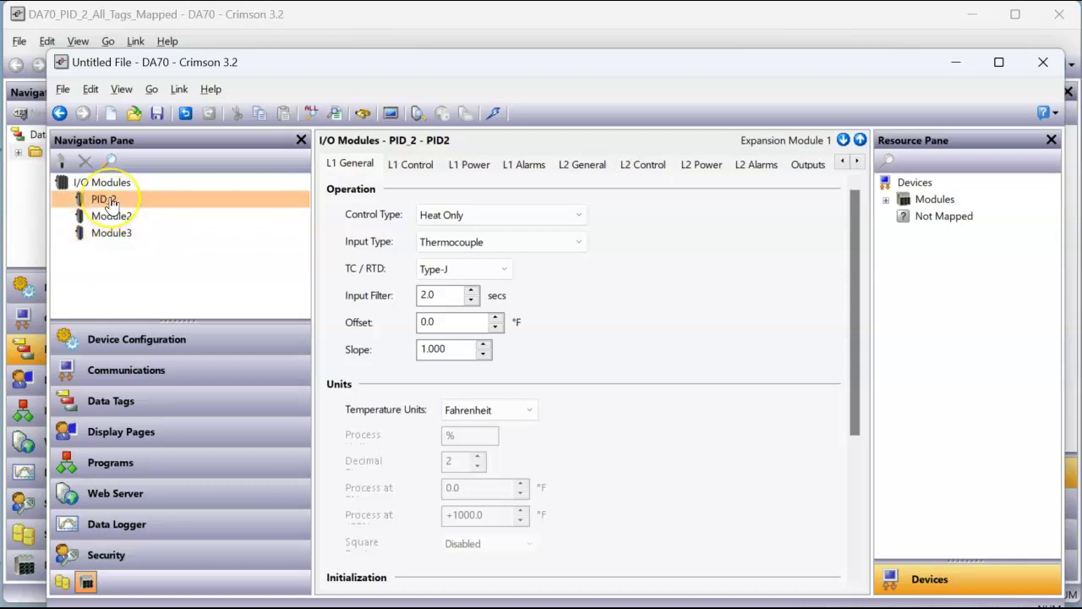
pyautogui.click(120, 201)
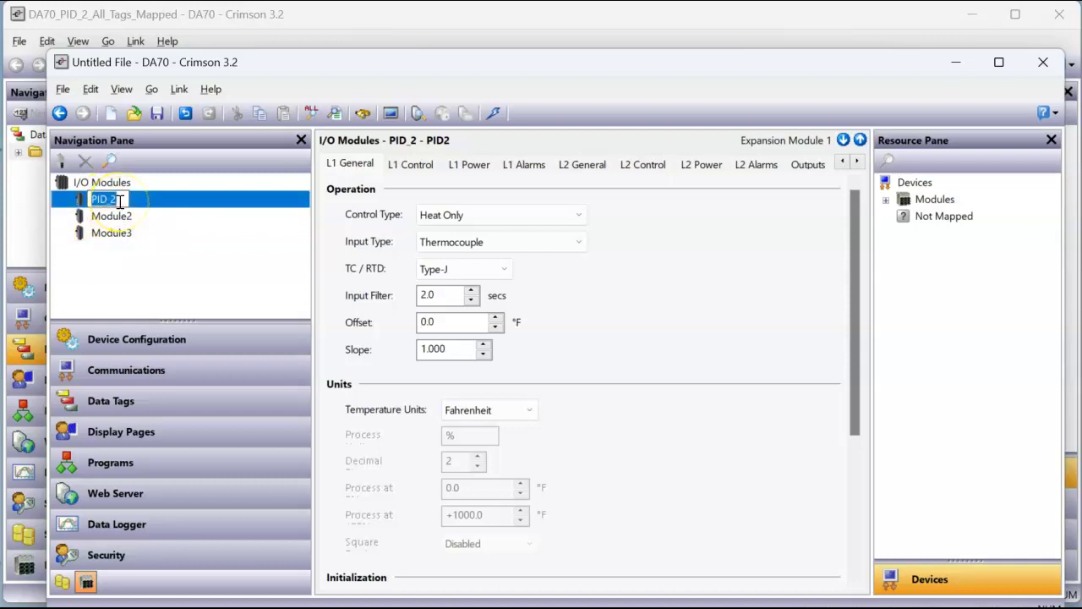
pyautogui.write('Module1')
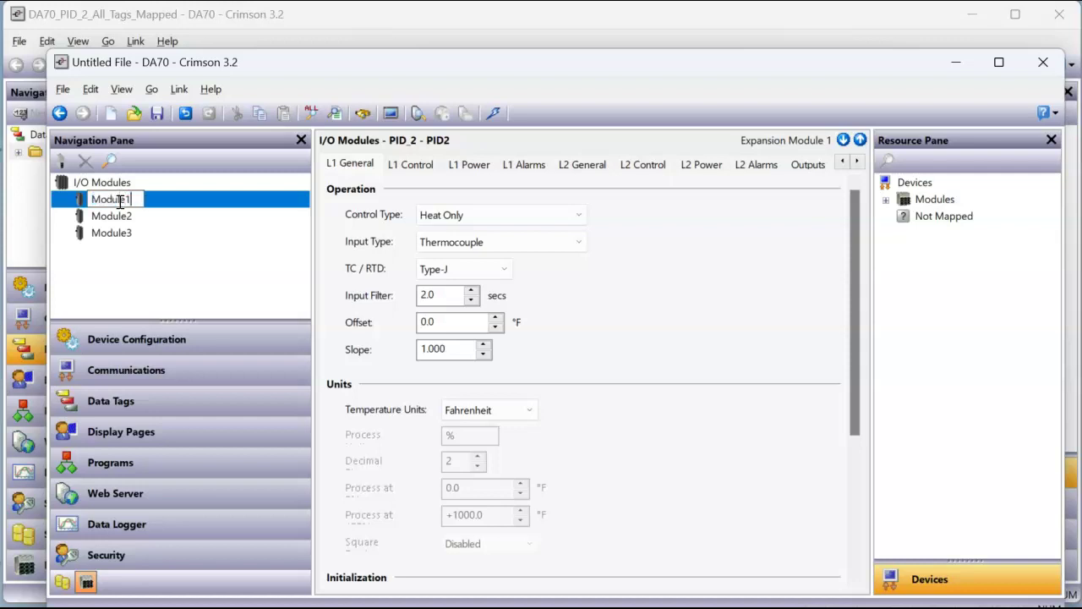
pyautogui.press('Return')
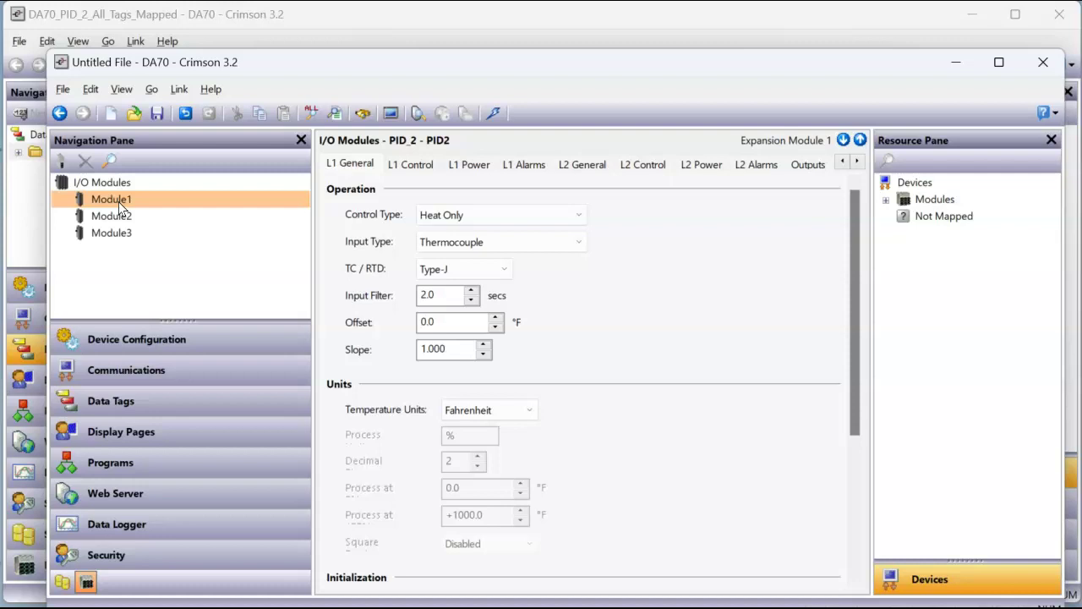
pyautogui.click(140, 396)
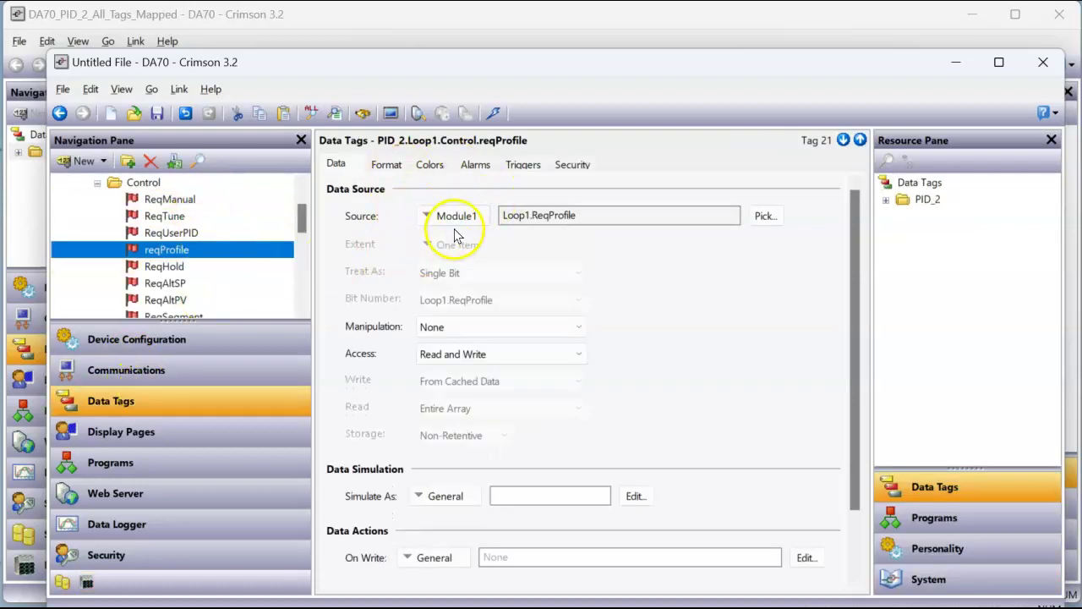
# Rename Module2 under I/O Modules as PID_2
pyautogui.click(87, 582)
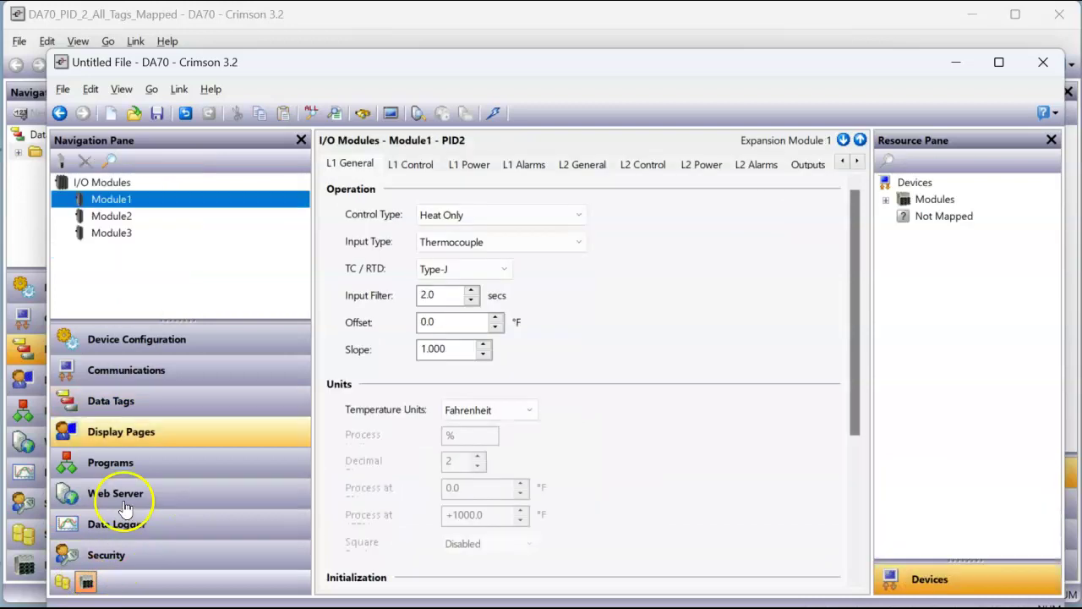
pyautogui.click(116, 220)
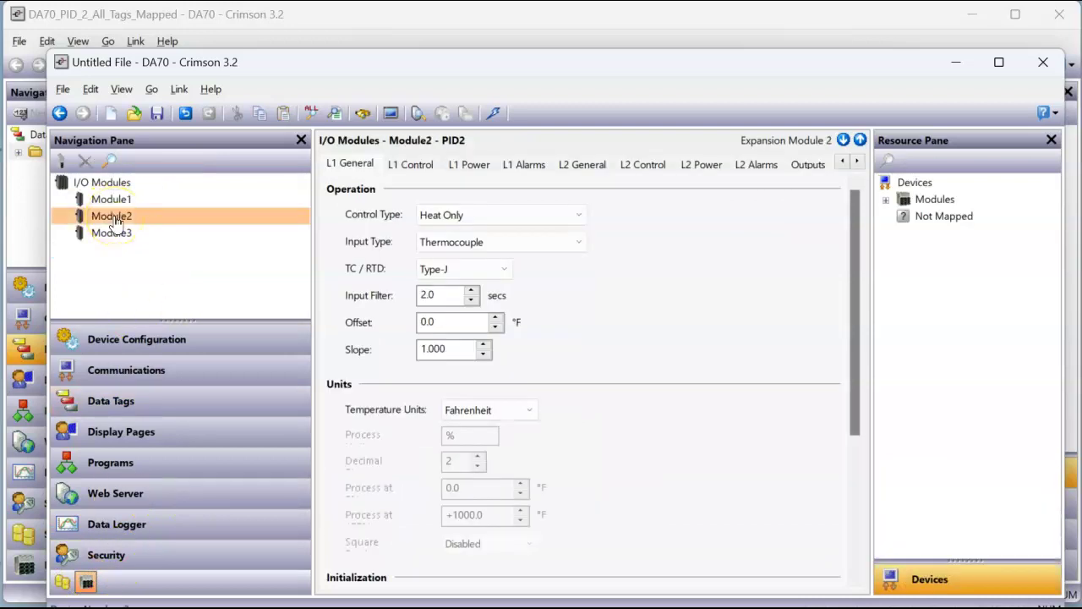
pyautogui.click(116, 218)
pyautogui.write('PID_2')
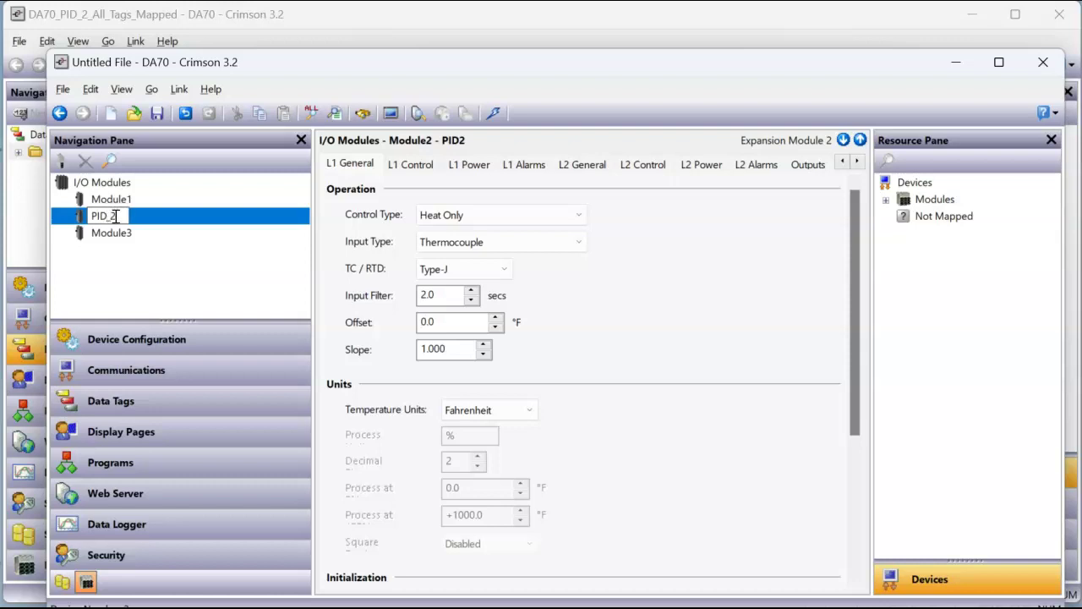
pyautogui.press('Return')
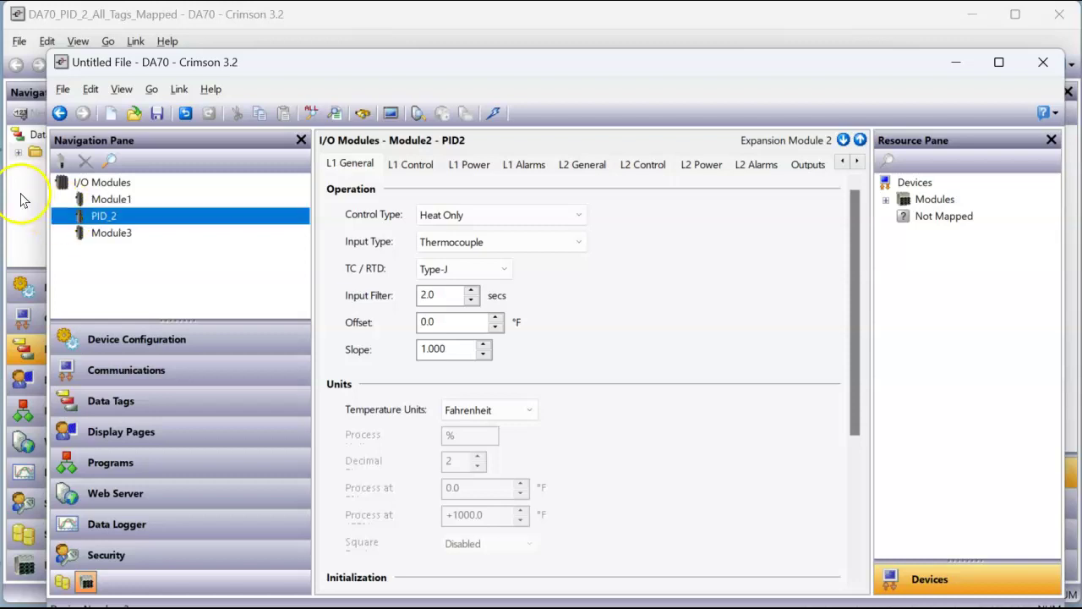
# Collapse the pasted PID_2 tag folder in the untitled database's data tags and rename it as Module1
pyautogui.moveTo(248, 67); pyautogui.dragTo(342, 44)
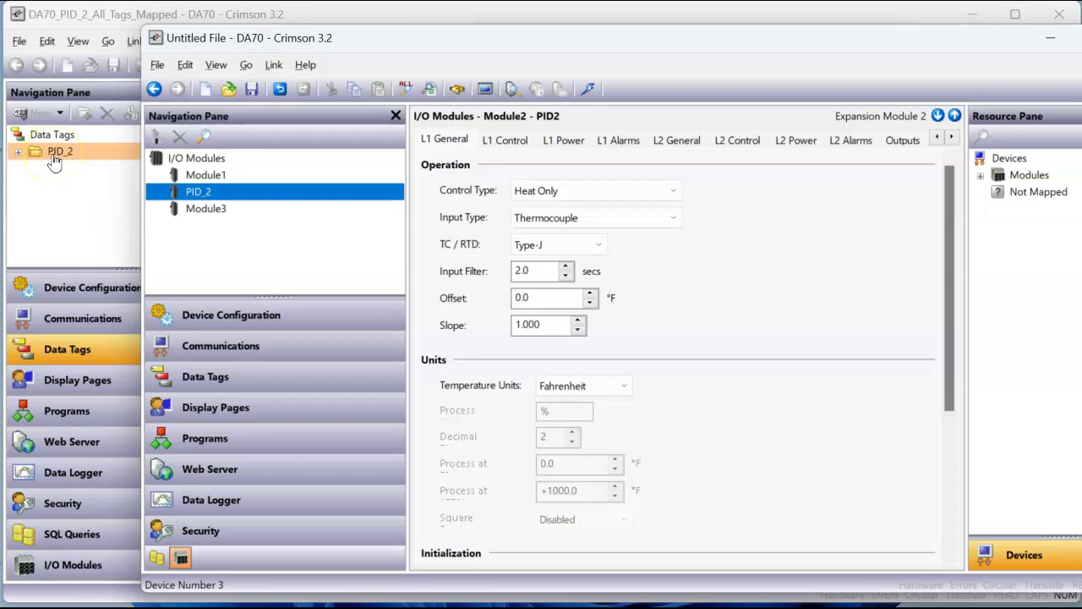
pyautogui.click(225, 380)
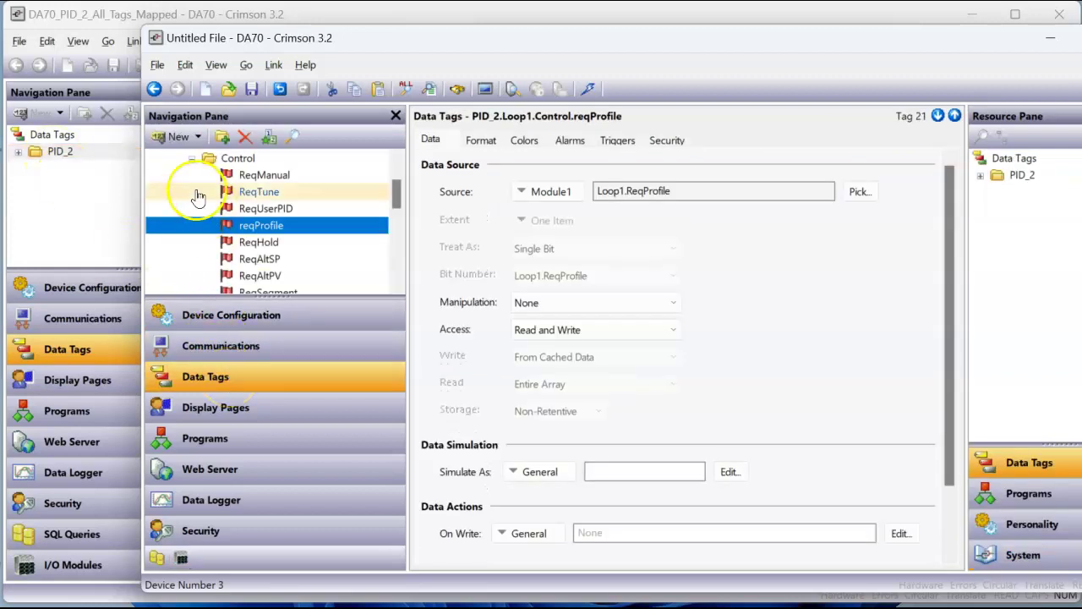
pyautogui.scroll(2, 197, 196)
pyautogui.click(192, 225)
pyautogui.click(175, 194)
pyautogui.click(157, 176)
pyautogui.click(208, 173)
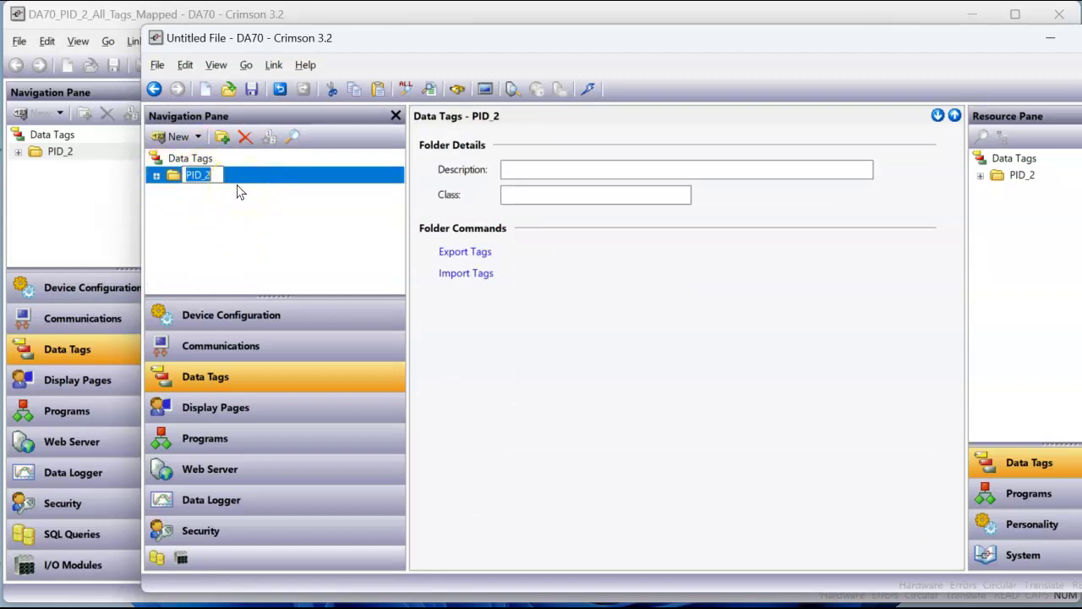
pyautogui.write('Module1')
pyautogui.press('Return')
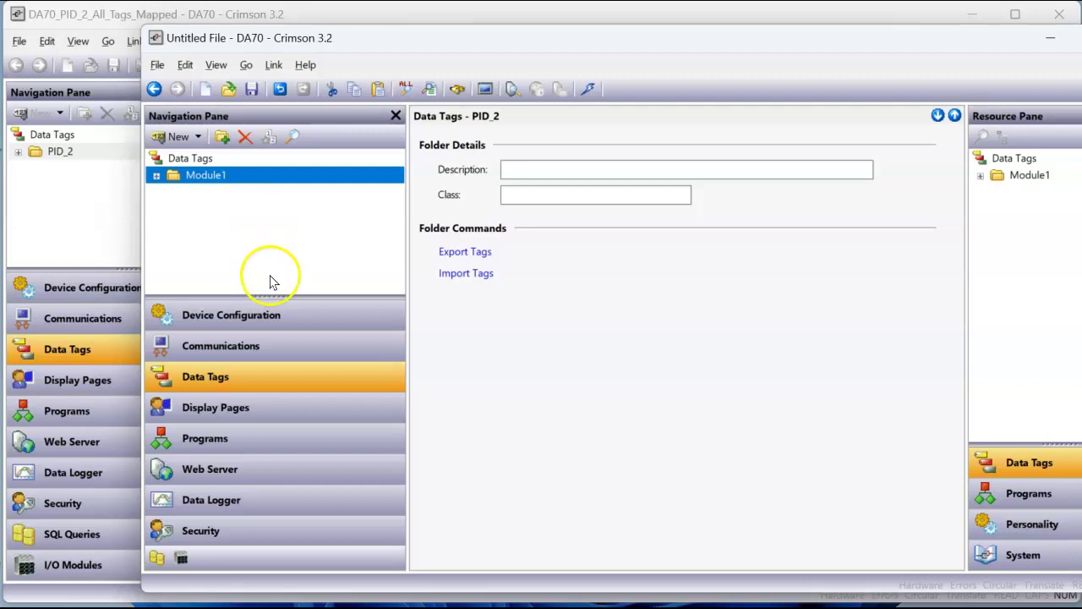
# Paste another copy of the PID_2 tag folder at the root of the untitled database's data tags
pyautogui.click(195, 160)
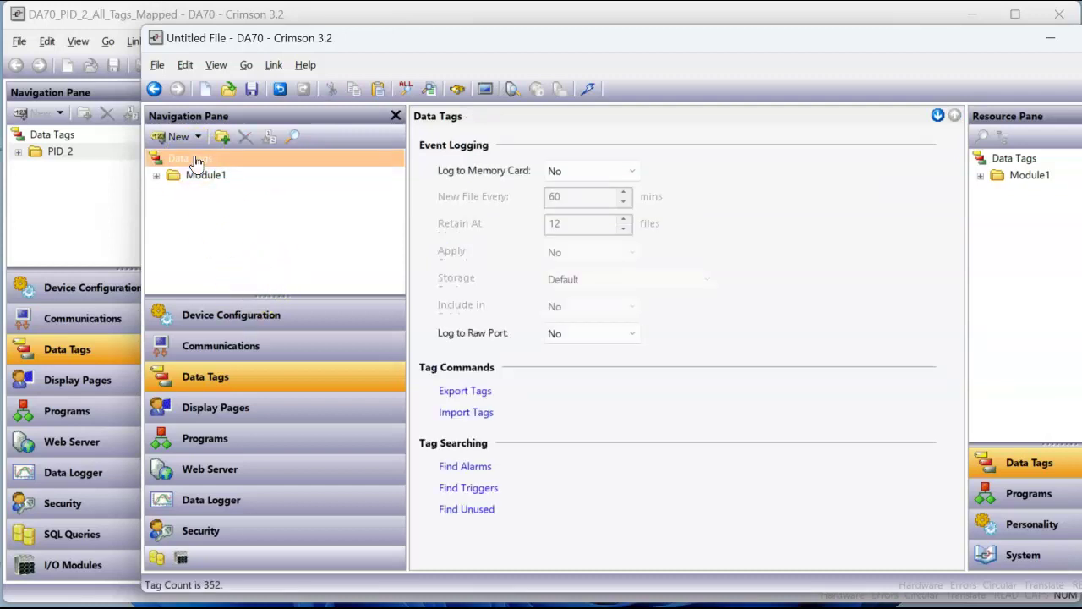
pyautogui.rightClick(195, 161)
pyautogui.click(232, 219)
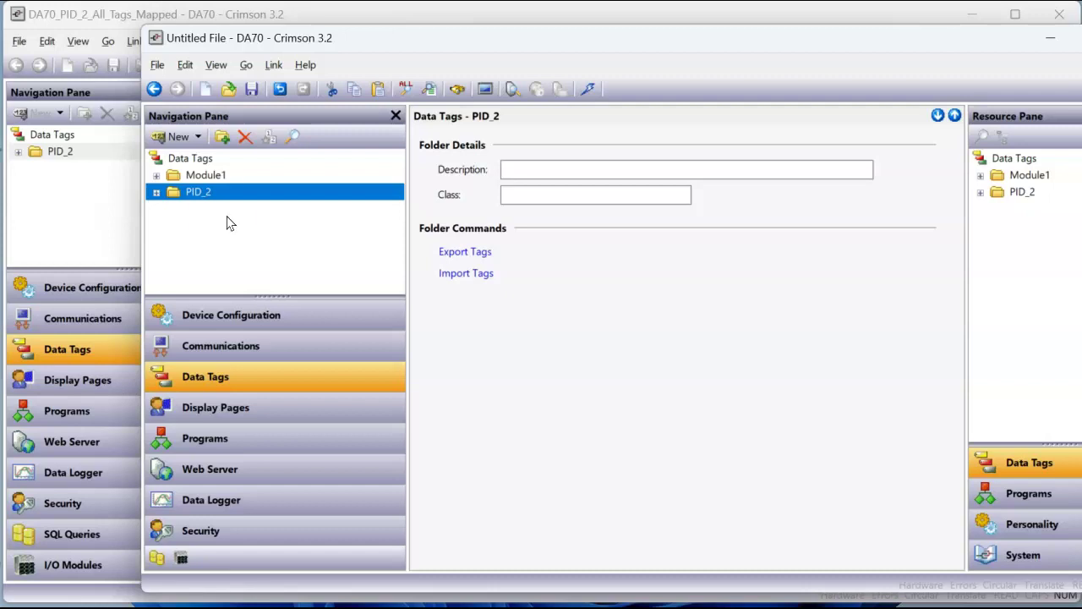
# Review the I/O module names and check the data source of the TuneFail tag under PID_2, Loop1, Status
pyautogui.click(181, 556)
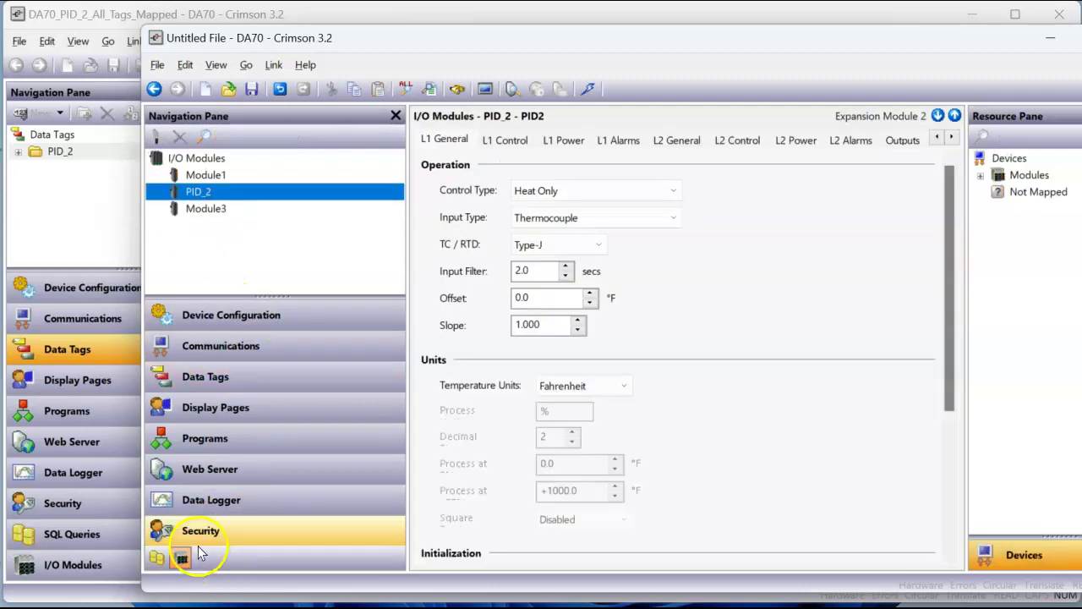
pyautogui.click(240, 377)
pyautogui.click(157, 195)
pyautogui.click(172, 210)
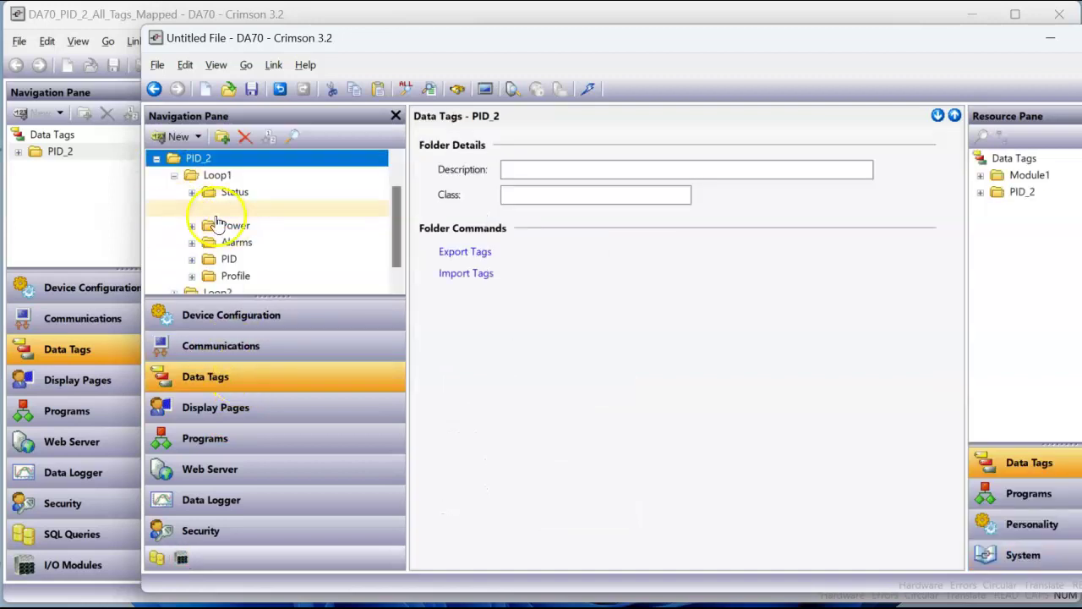
pyautogui.click(192, 193)
pyautogui.click(252, 225)
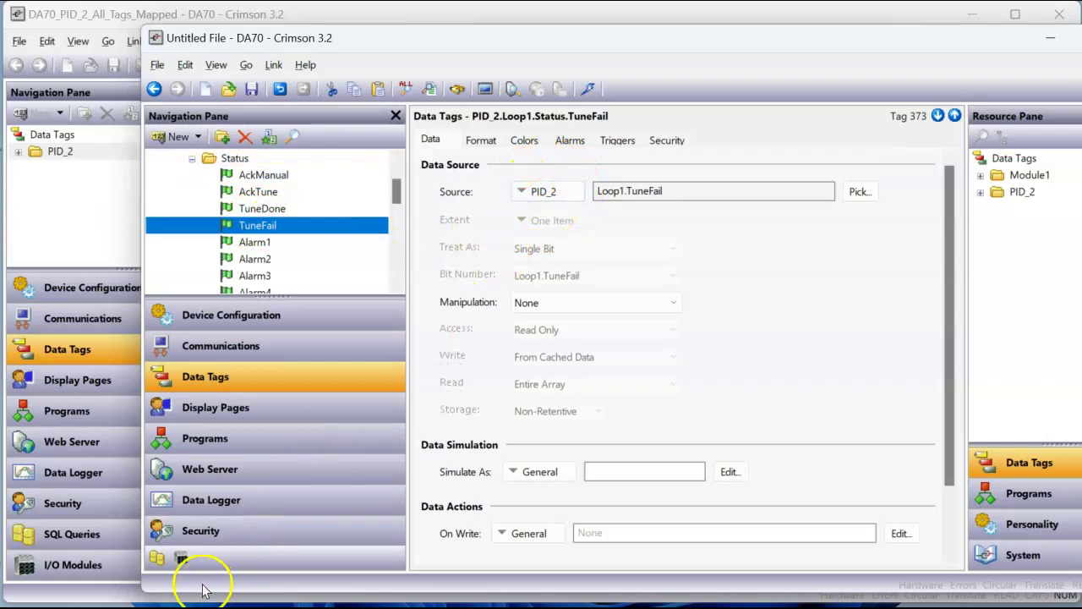
# Rename the PID_2 module under I/O Modules as Module2
pyautogui.click(181, 558)
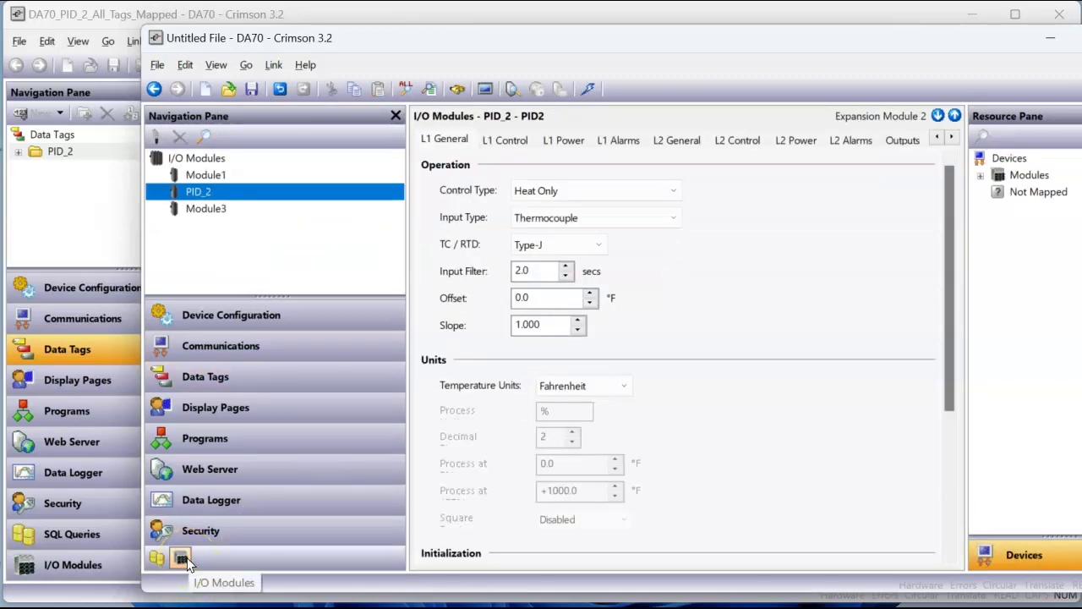
pyautogui.click(196, 192)
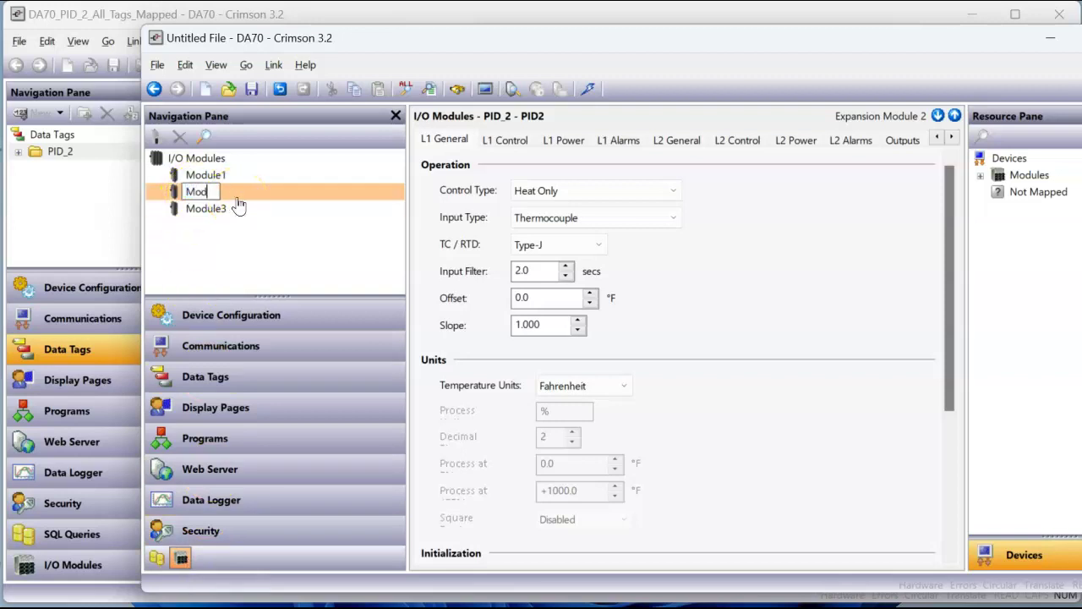
pyautogui.write('Module2')
pyautogui.press('Return')
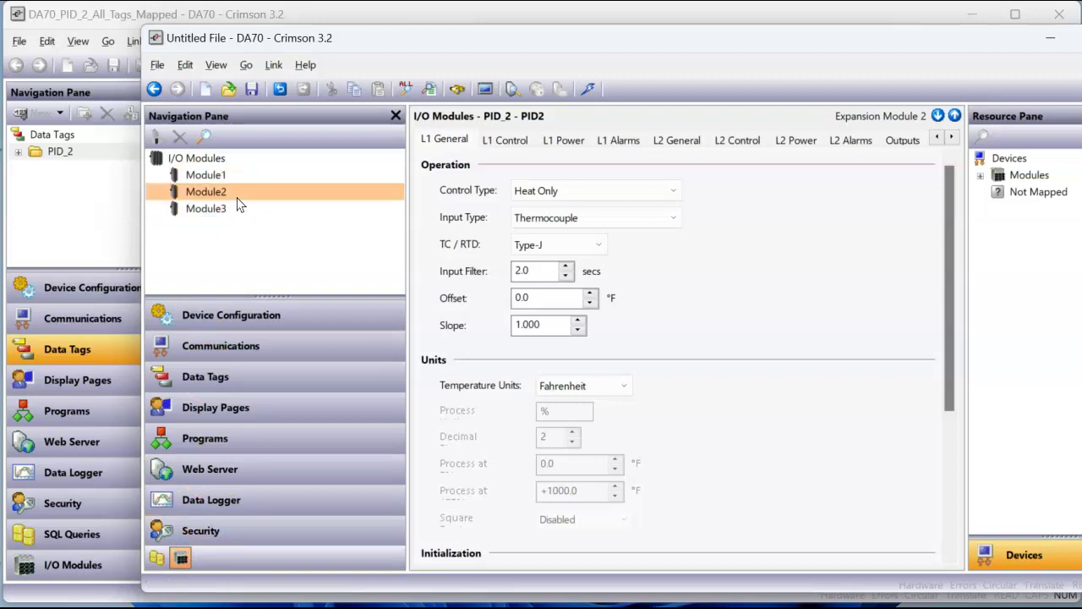
# Collapse the second pasted PID_2 folder in the data tags and rename it as Module2
pyautogui.click(229, 379)
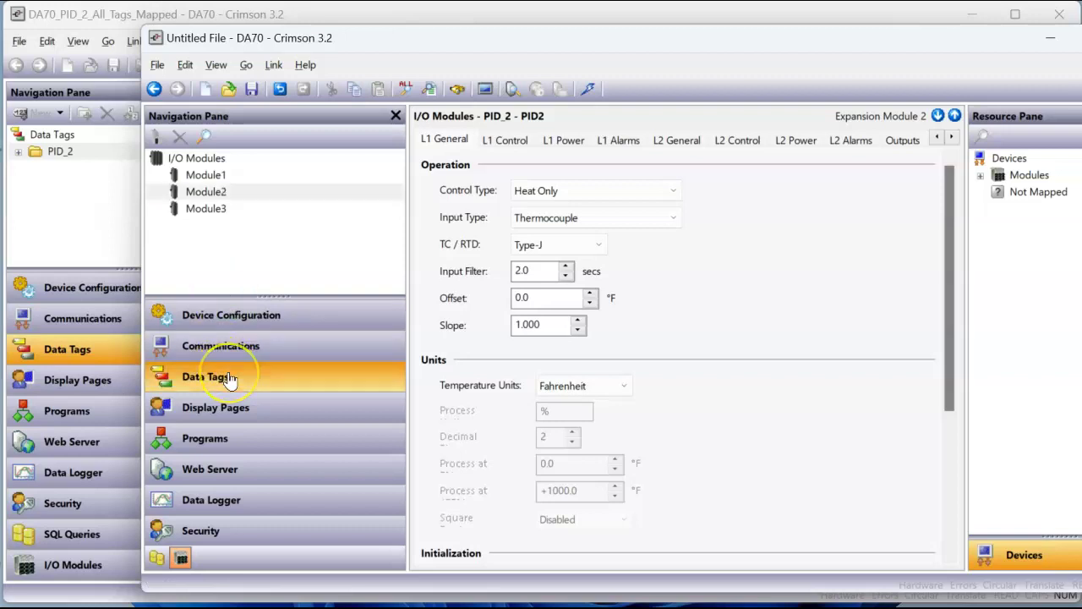
pyautogui.scroll(2, 181, 212)
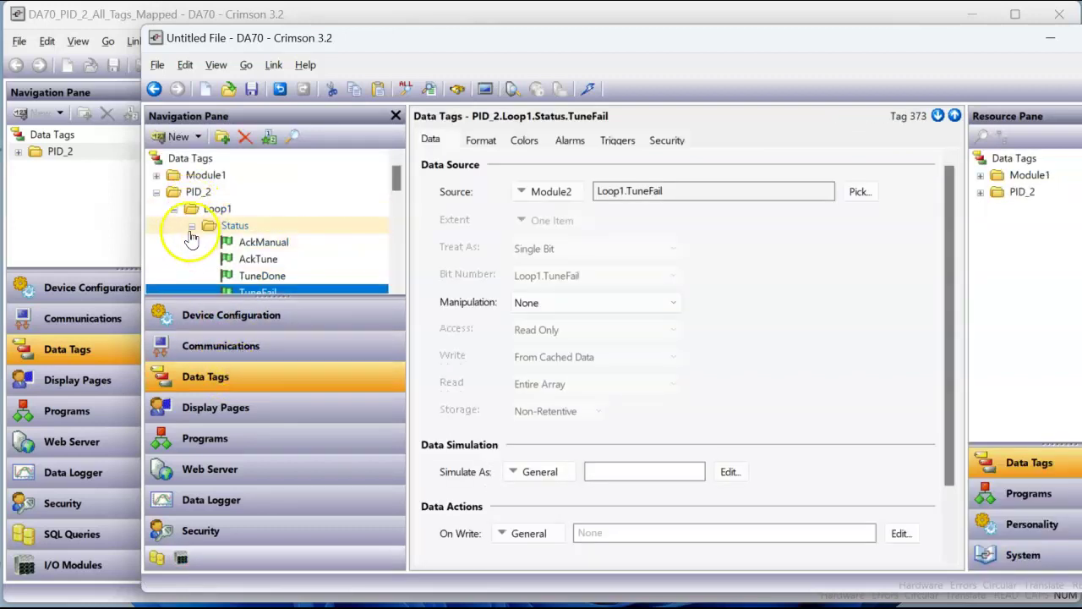
pyautogui.click(191, 226)
pyautogui.click(174, 208)
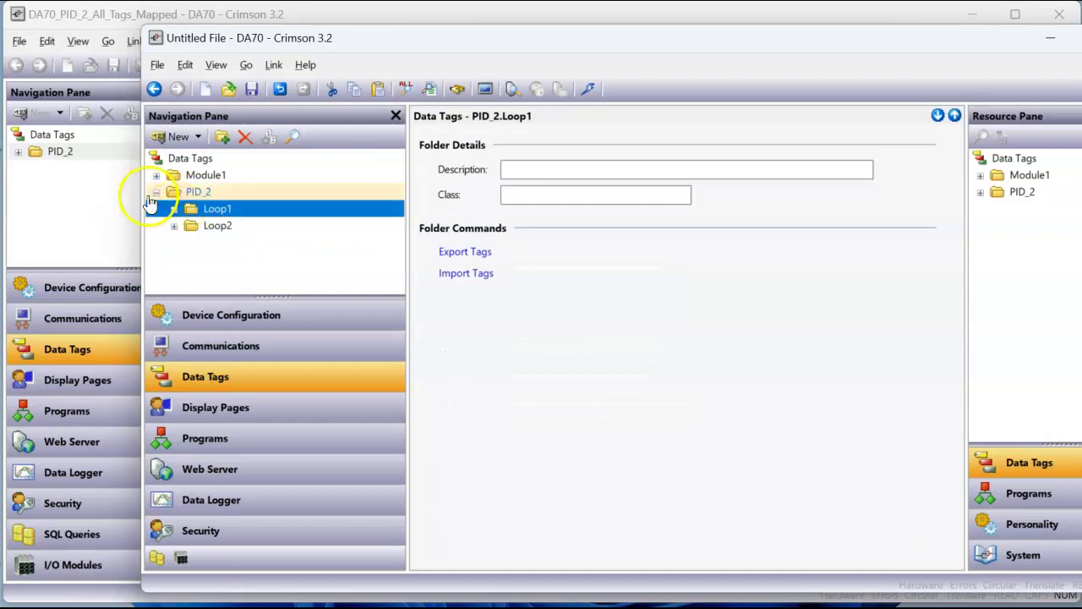
pyautogui.click(155, 192)
pyautogui.click(208, 193)
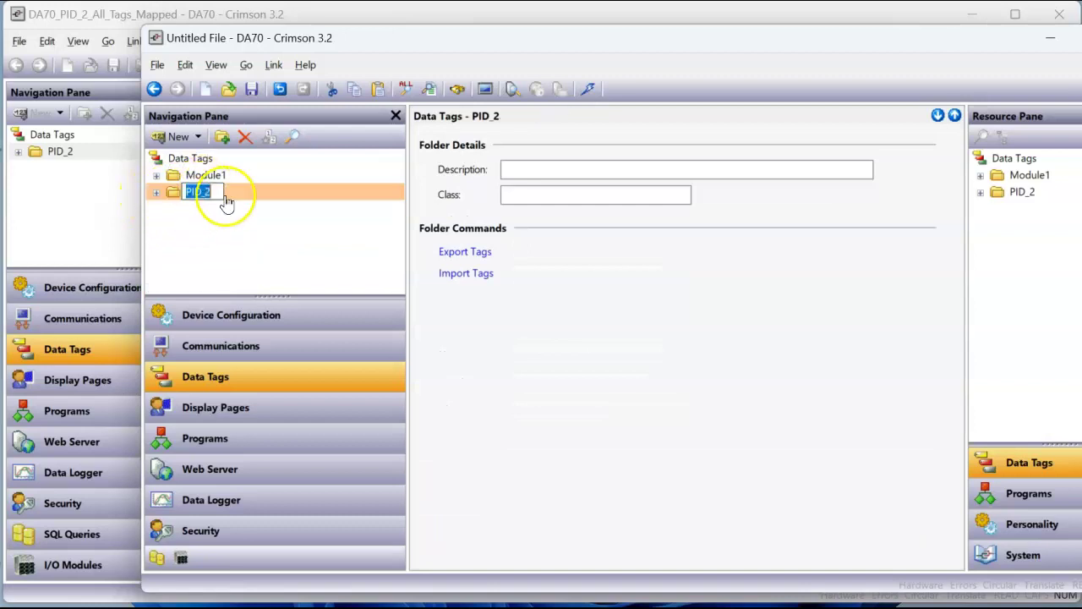
pyautogui.write('Module')
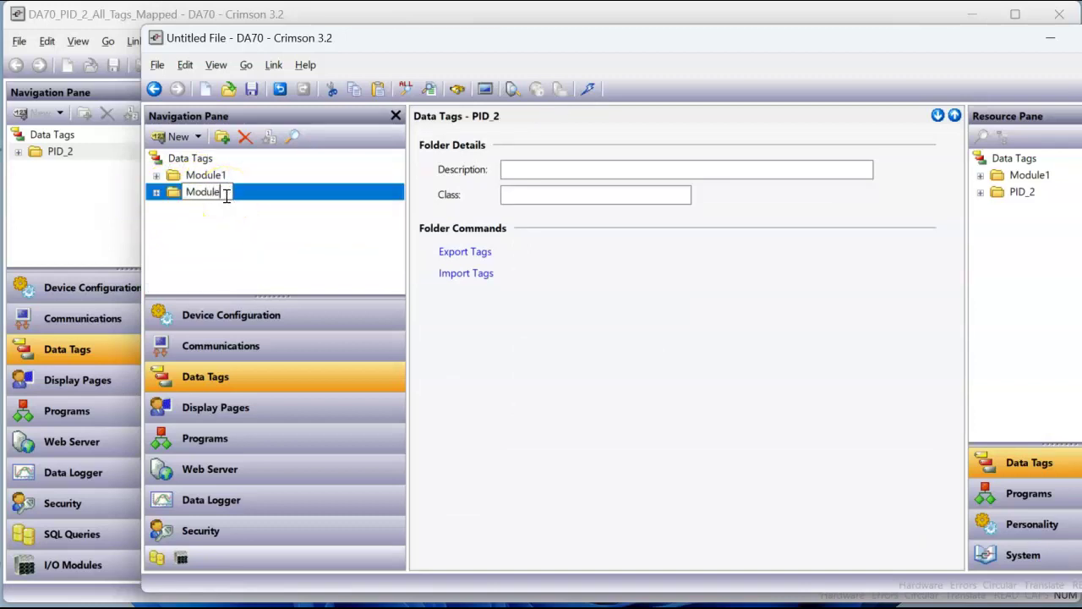
pyautogui.write('2')
pyautogui.press('Return')
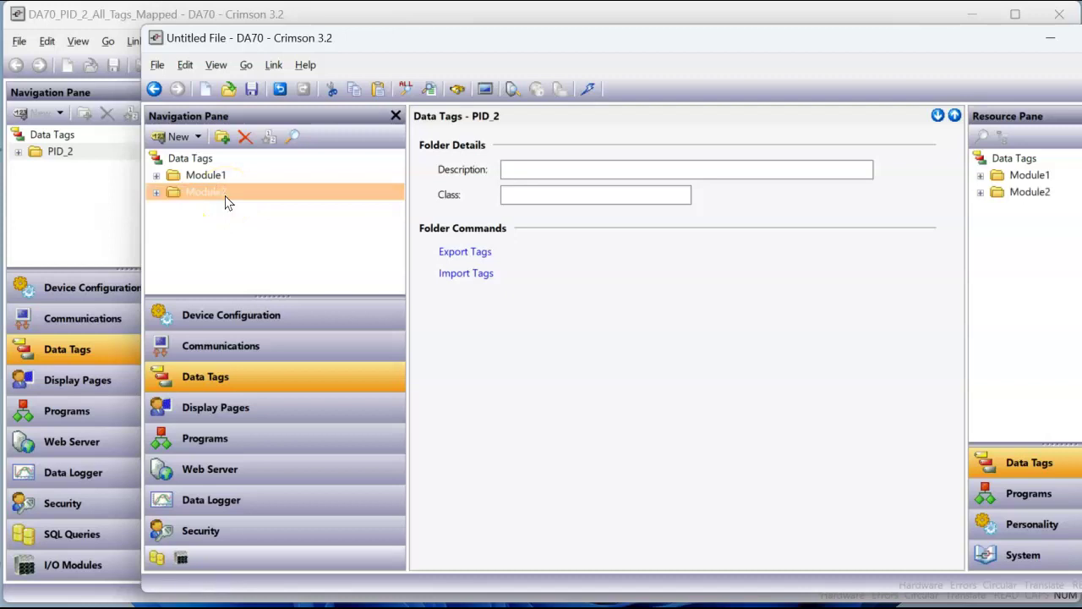
# Rename Module3 under I/O Modules as PID_2
pyautogui.click(182, 560)
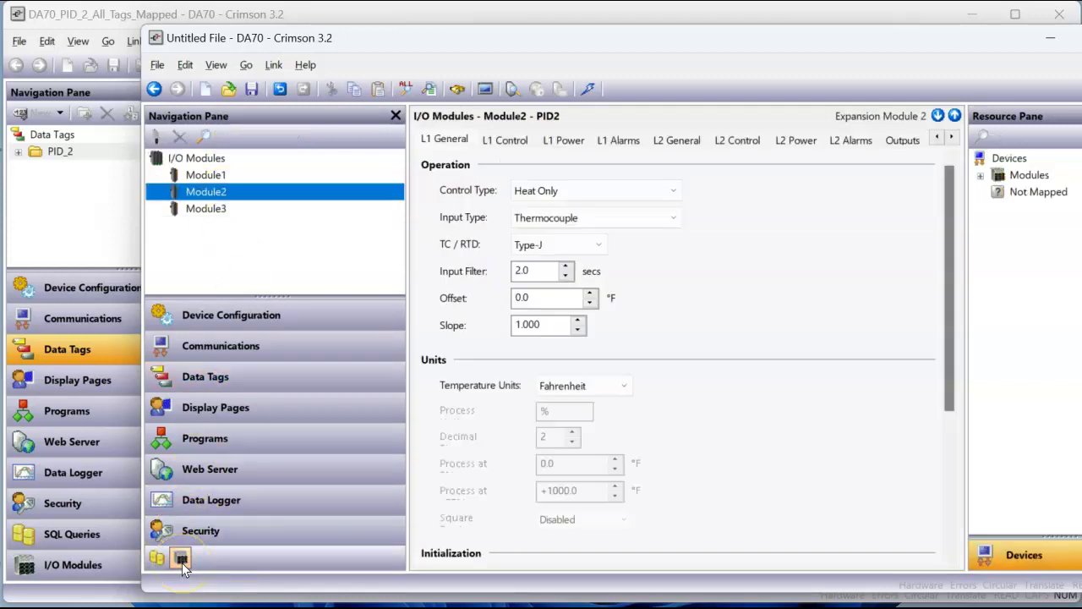
pyautogui.click(202, 212)
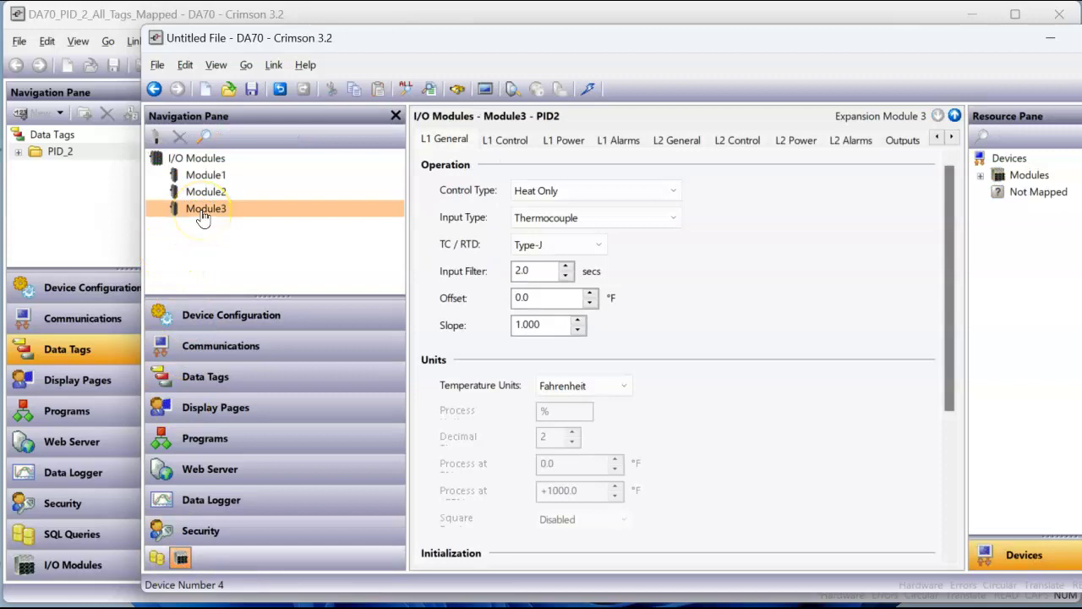
pyautogui.click(203, 211)
pyautogui.write('PID')
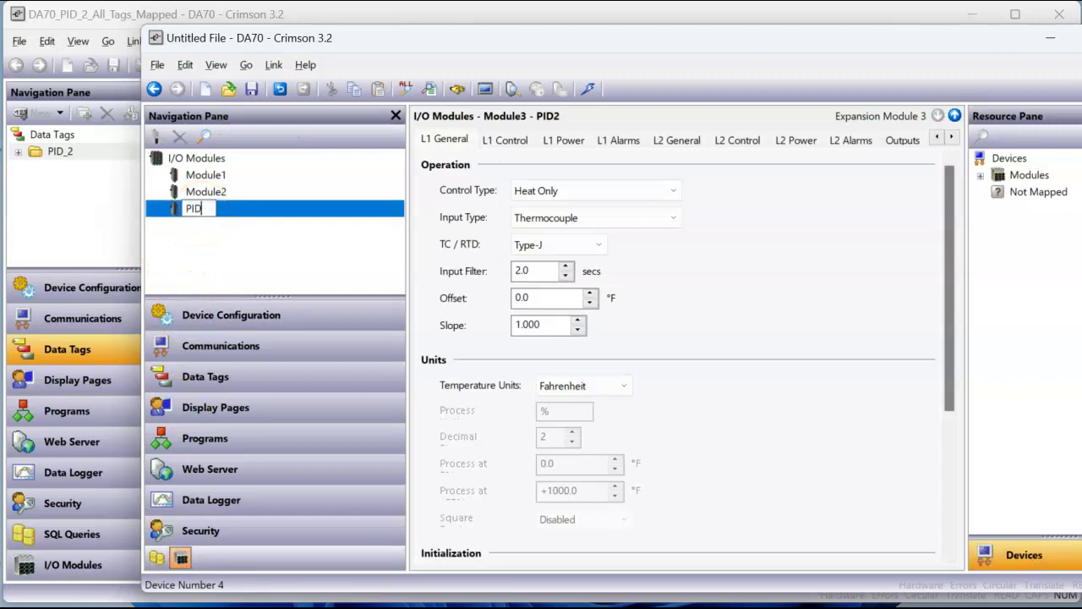
pyautogui.write('_2')
pyautogui.press('Return')
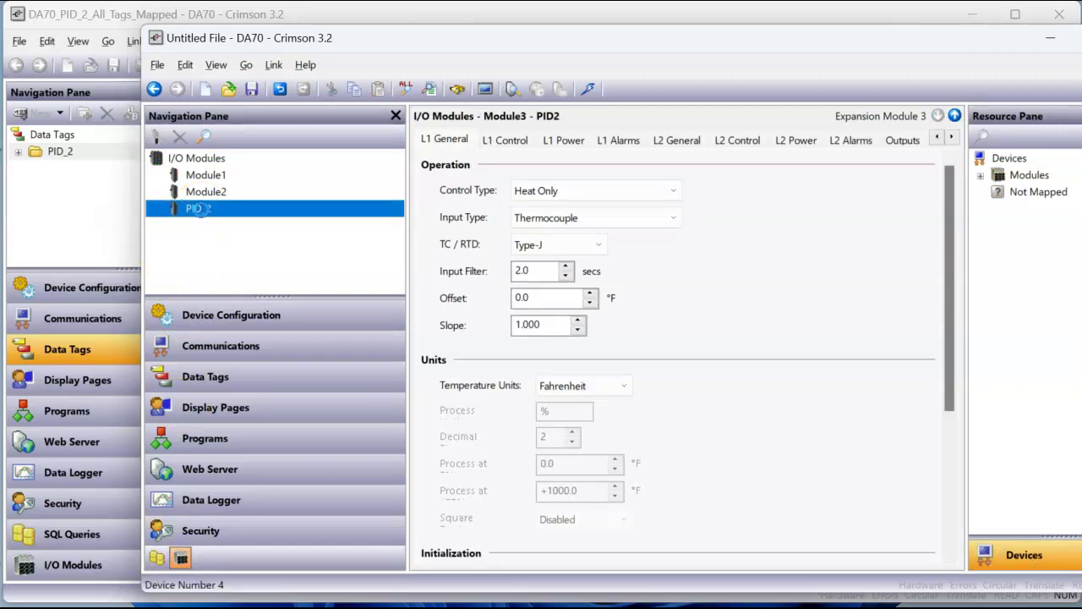
# Paste a third copy of the PID_2 tag folder beside the Module1 and Module2 folders in the data tags
pyautogui.click(205, 385)
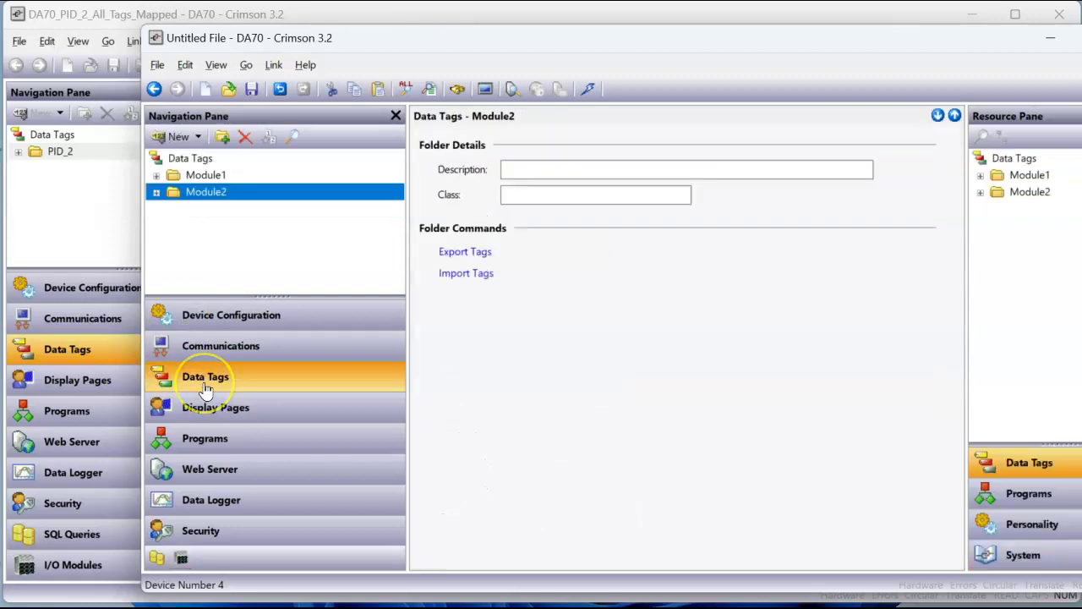
pyautogui.click(203, 160)
pyautogui.click(239, 166)
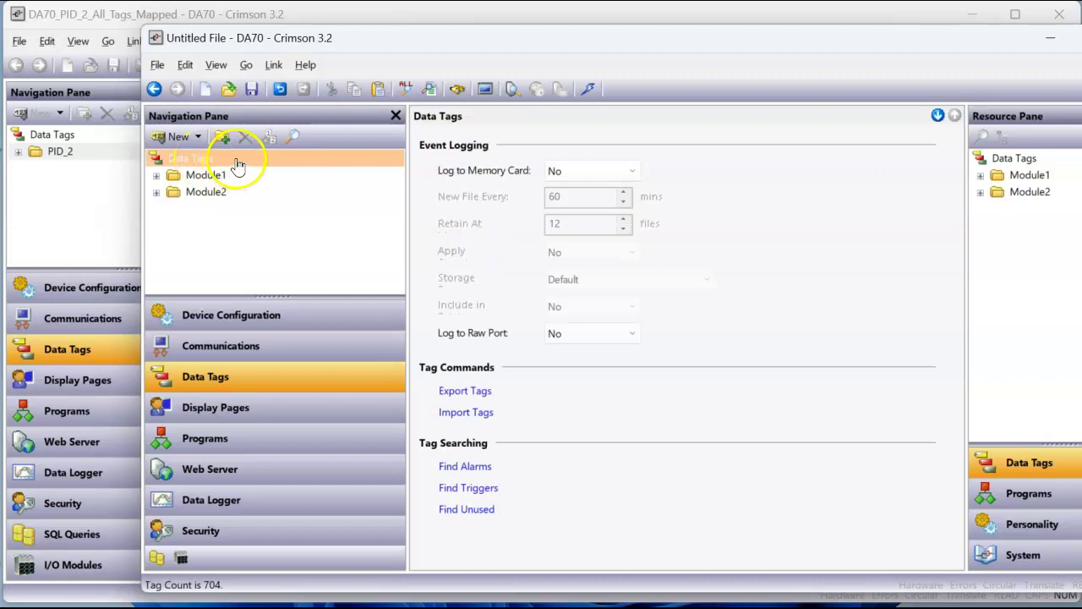
pyautogui.rightClick(240, 166)
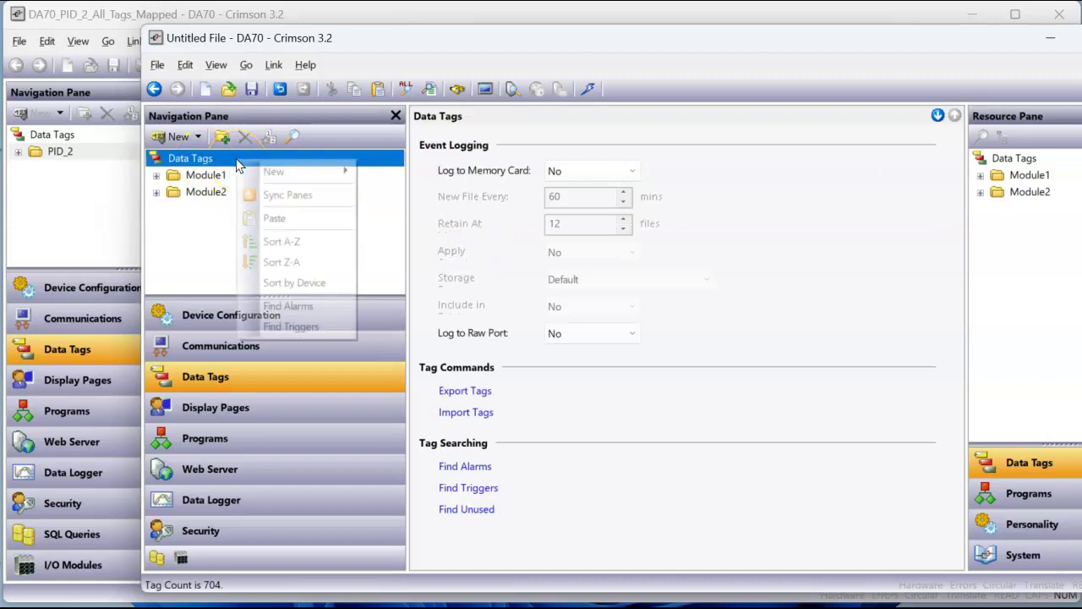
pyautogui.click(263, 219)
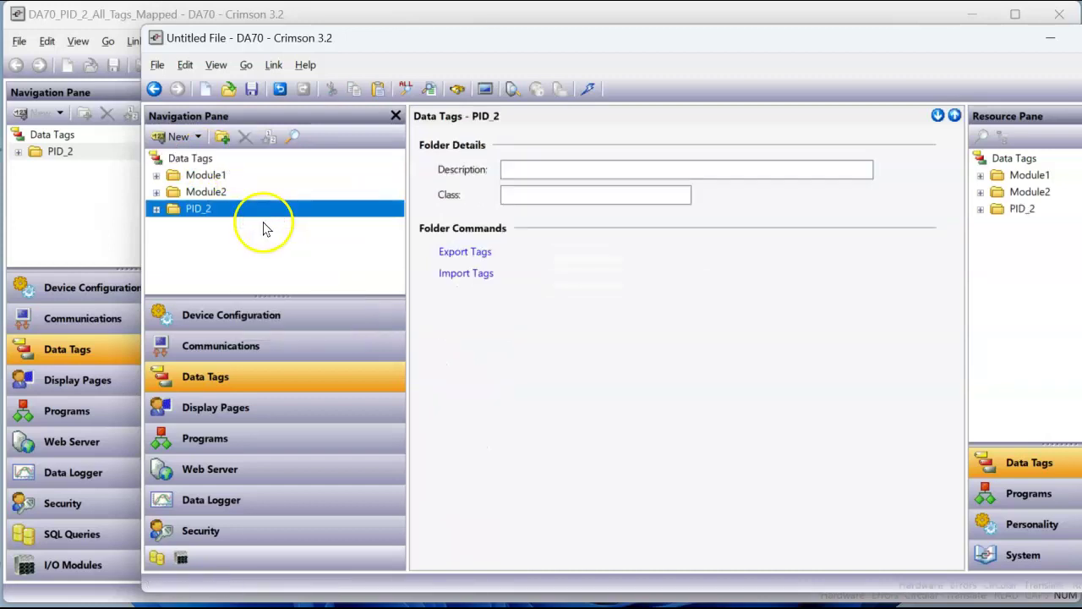
# Rename the third I/O module, PID_2, as Module3
pyautogui.click(182, 560)
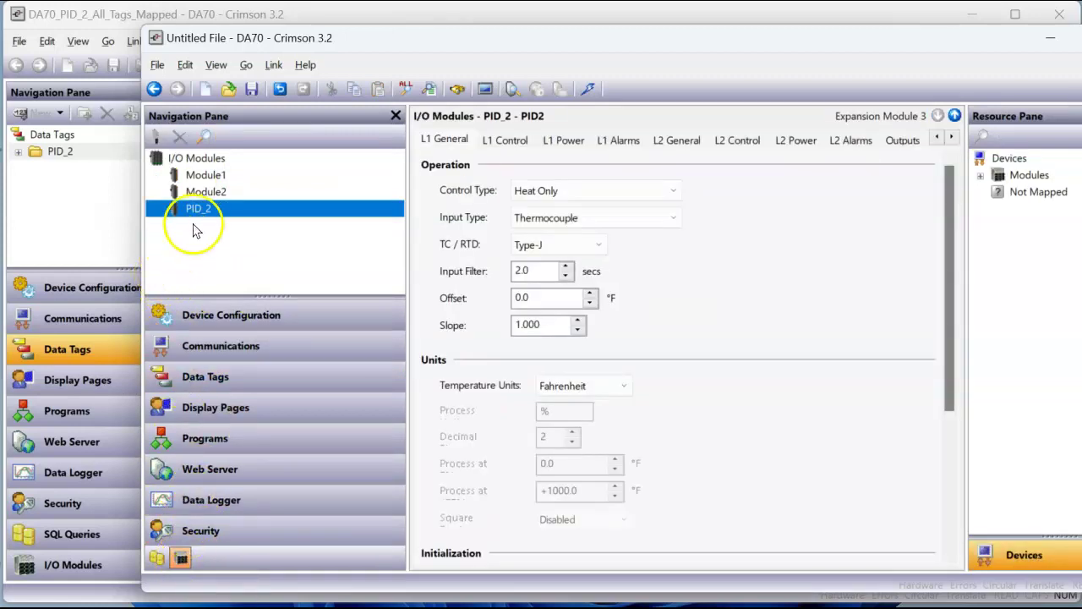
pyautogui.click(198, 213)
pyautogui.click(198, 213)
pyautogui.write('Module3')
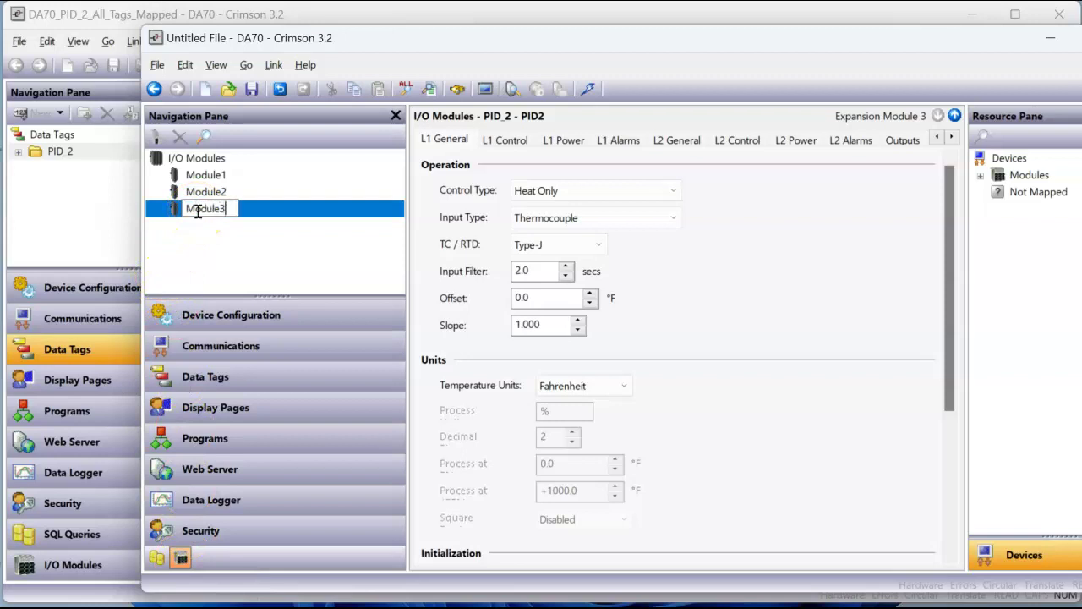
pyautogui.press('Return')
# Rename the remaining PID_2 folder in the data tags as Module3
pyautogui.click(206, 378)
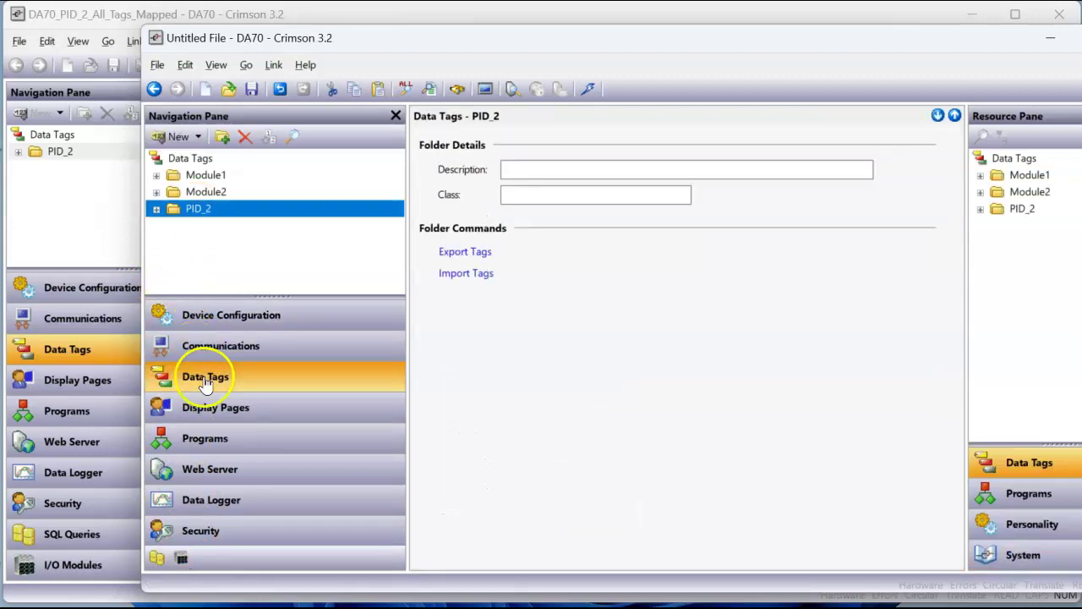
pyautogui.click(184, 212)
pyautogui.write('Module3')
pyautogui.press('Return')
# Check the data source of the ReqHold tag in the Module3 folder under Loop1, Control
pyautogui.click(155, 209)
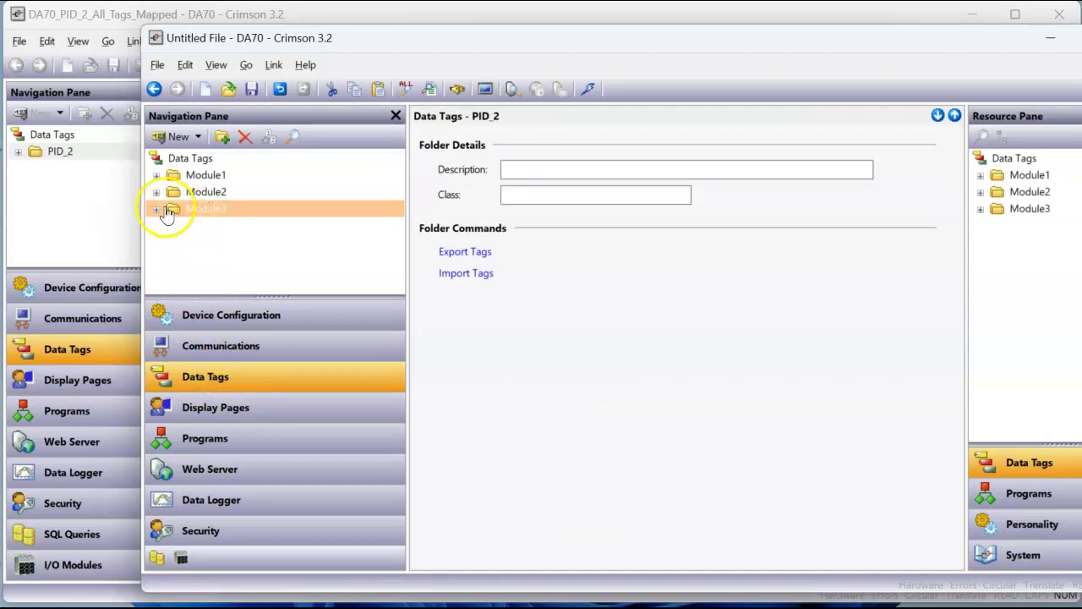
pyautogui.click(173, 226)
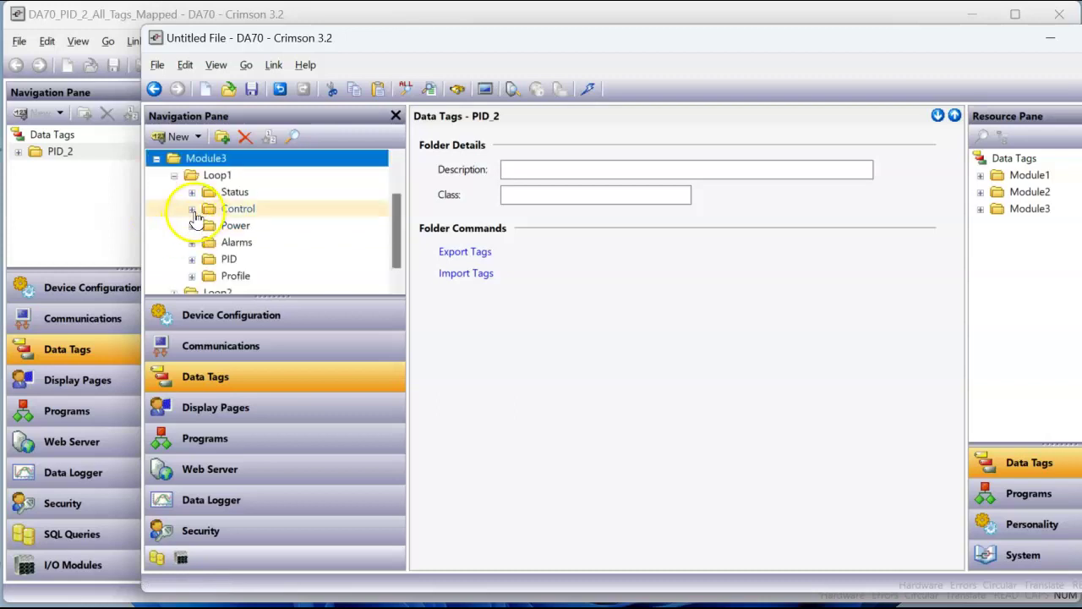
pyautogui.click(192, 209)
pyautogui.click(258, 242)
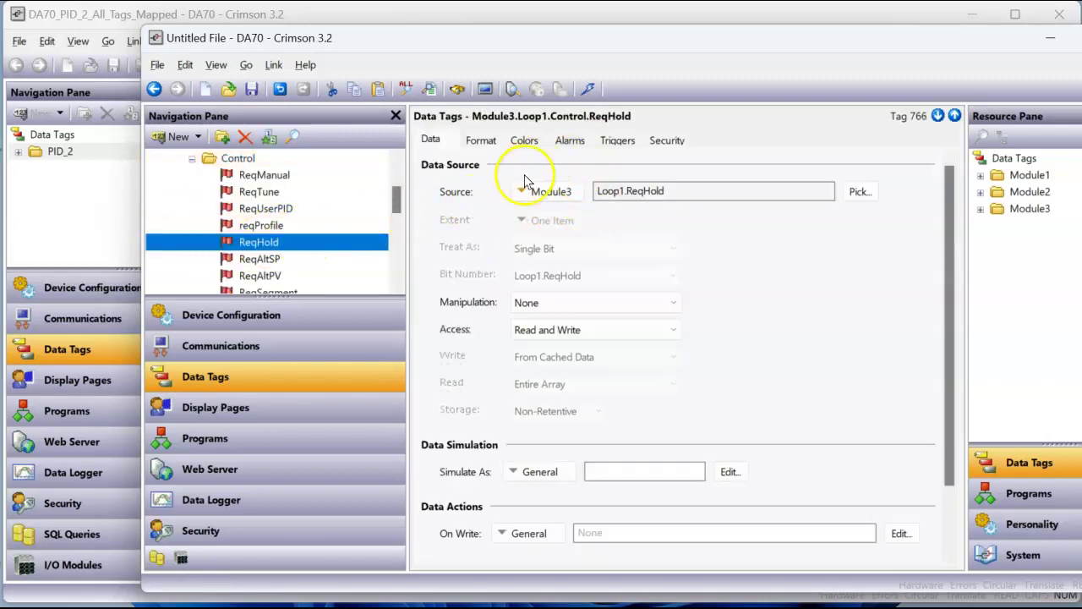
# Check the data source of the HCMAcceptLo tag in the Module2 folder under Loop2, Alarms
pyautogui.moveTo(395, 195); pyautogui.dragTo(395, 176)
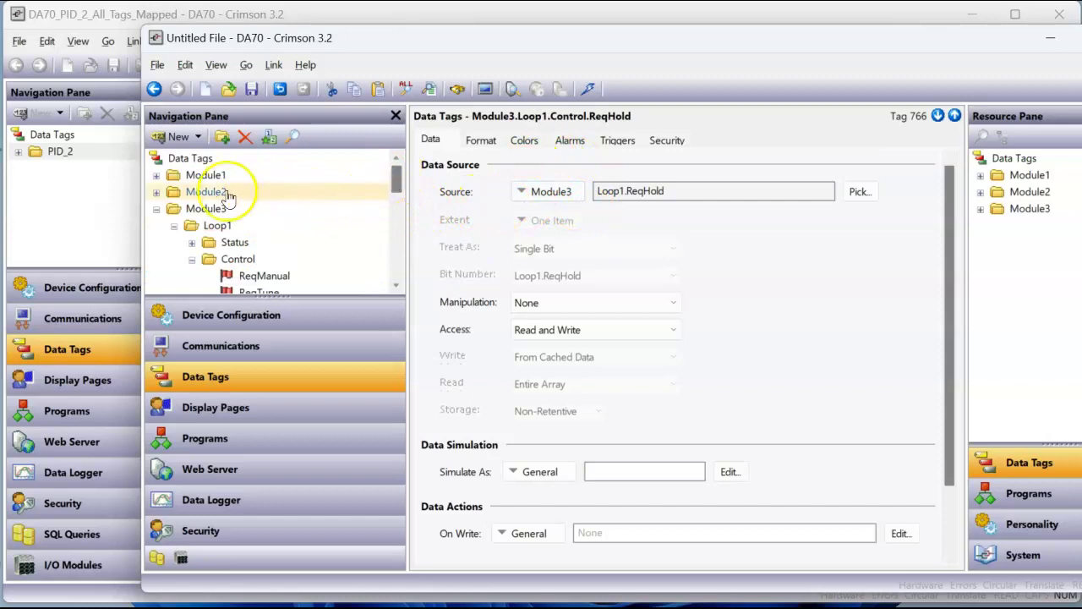
pyautogui.click(156, 192)
pyautogui.click(175, 227)
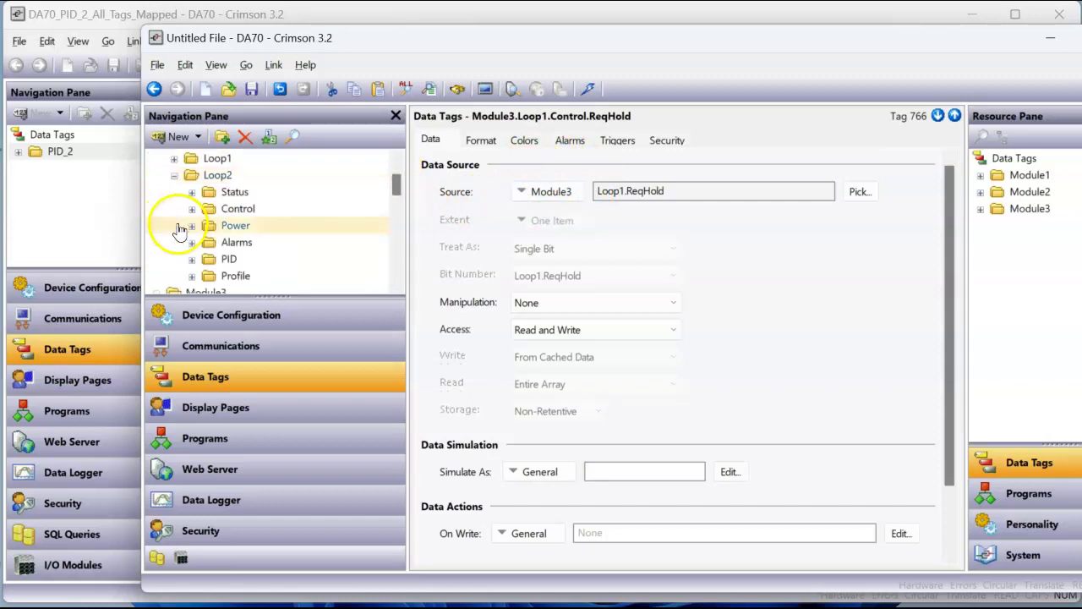
pyautogui.click(191, 242)
pyautogui.click(242, 245)
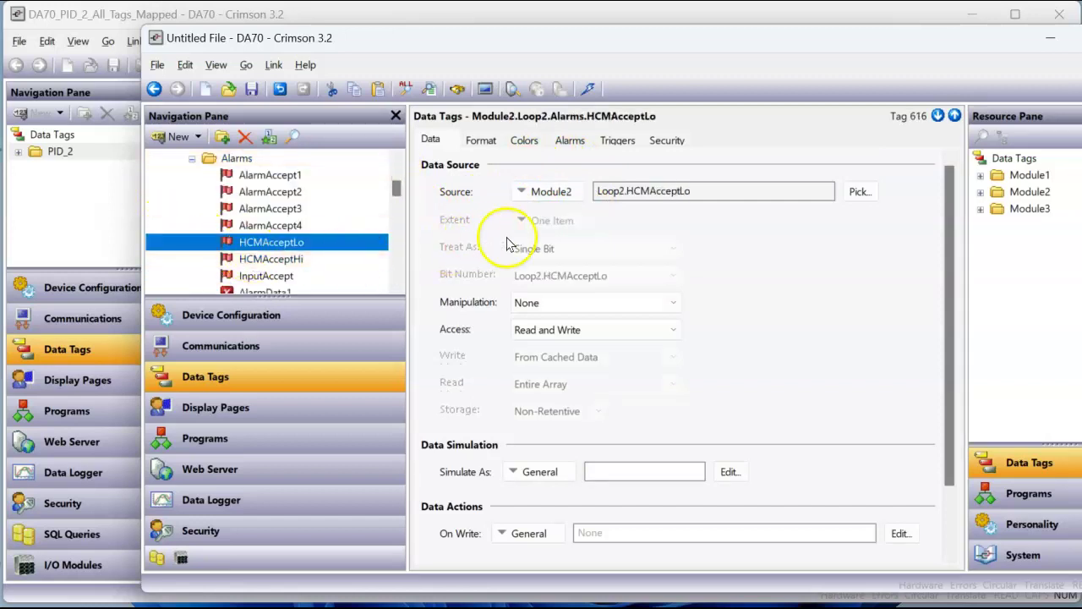
# Check the data source of the PowerCoolGain tag in the Module1 folder under Loop1, Power
pyautogui.moveTo(395, 194); pyautogui.dragTo(399, 190)
pyautogui.scroll(5, 285, 212)
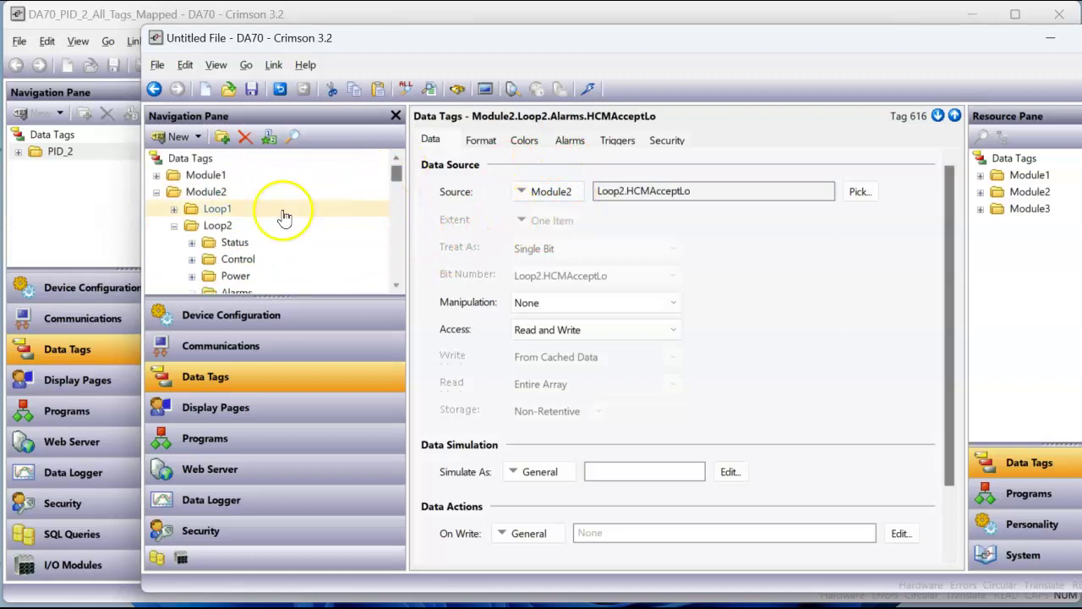
pyautogui.click(151, 181)
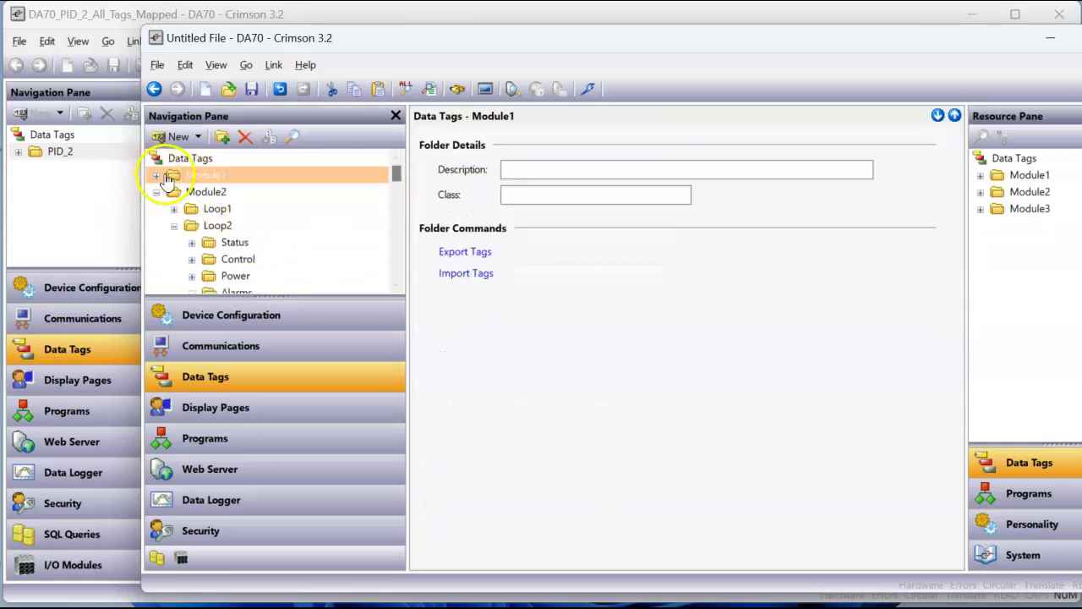
pyautogui.click(155, 175)
pyautogui.click(173, 192)
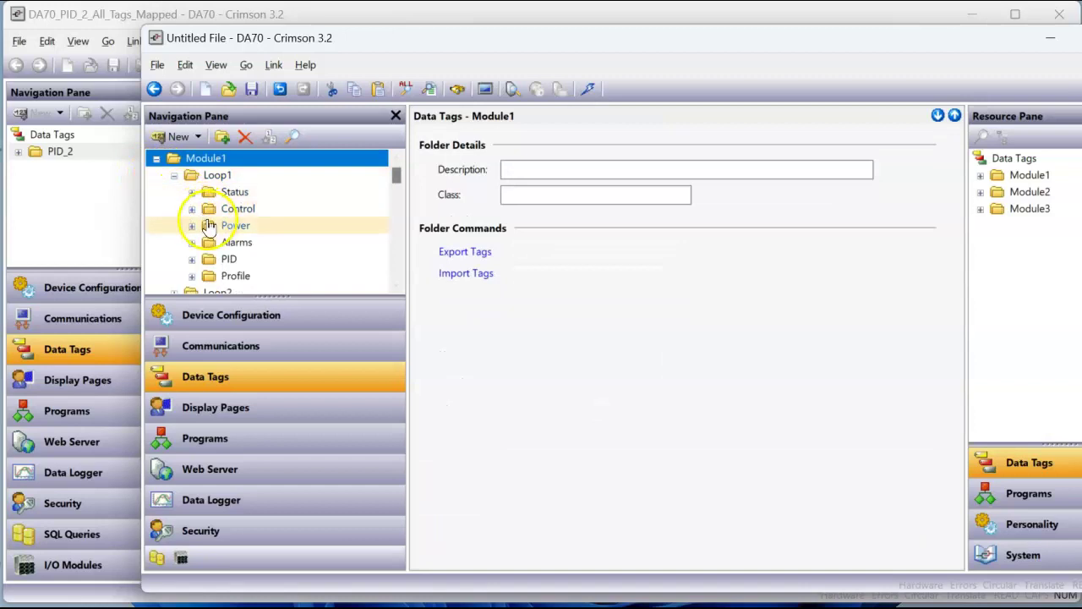
pyautogui.click(191, 225)
pyautogui.click(262, 242)
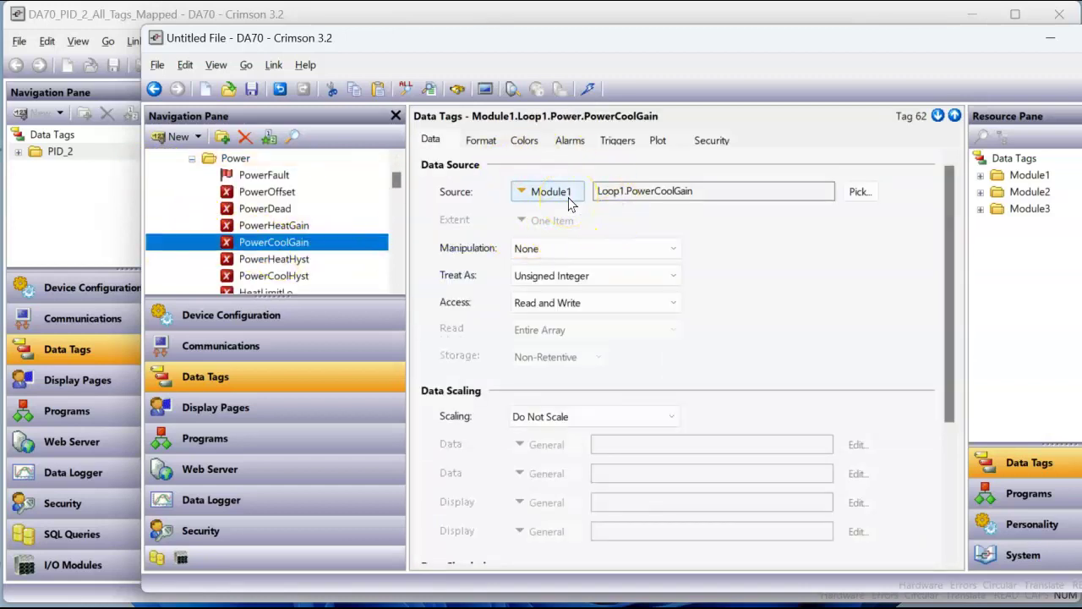
# View Page1 in the new database's display pages, and examine the PID_2 loop folders in the DA70_PID_2_All_Tags_Mapped database
pyautogui.click(265, 406)
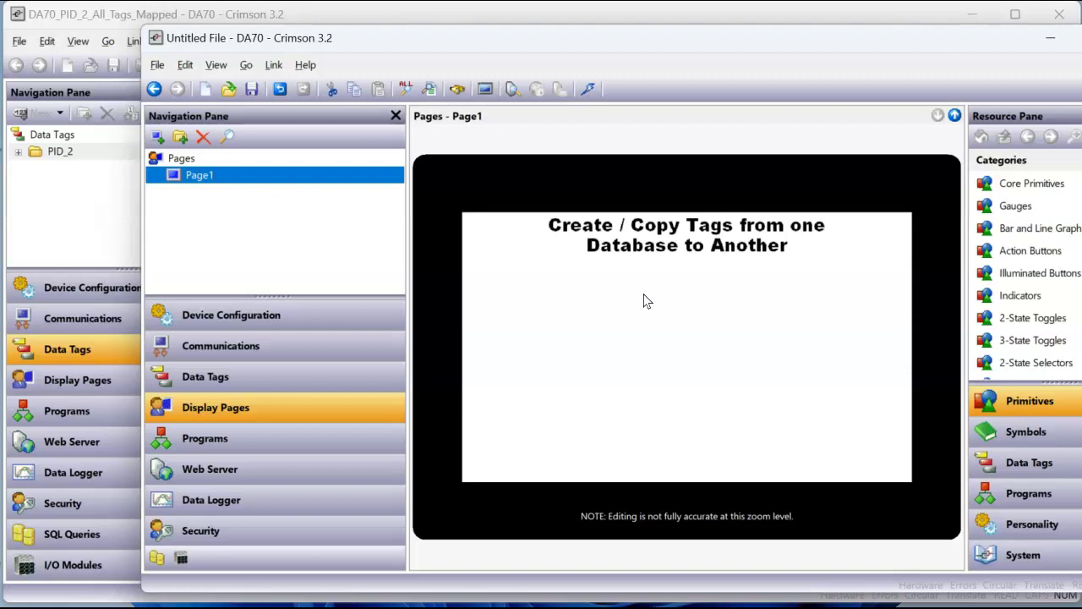
pyautogui.click(54, 212)
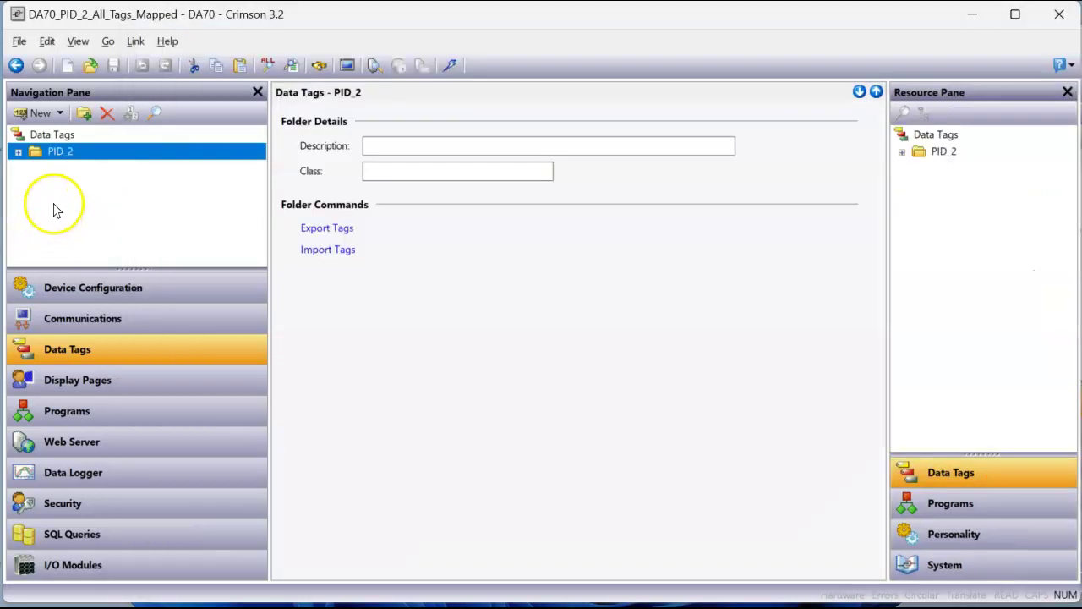
pyautogui.click(19, 153)
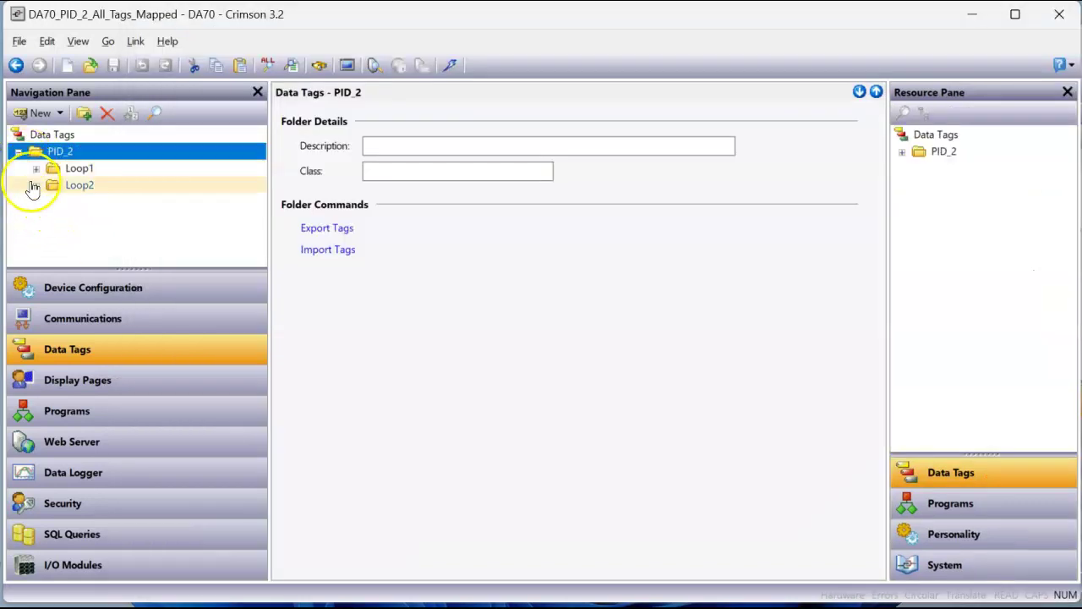
pyautogui.click(36, 169)
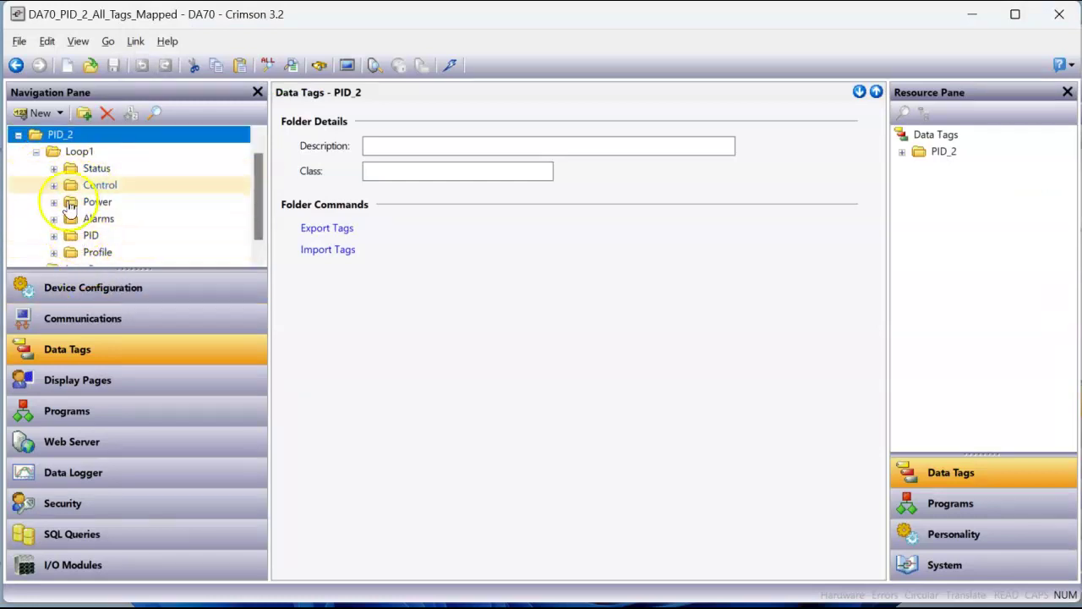
pyautogui.click(37, 152)
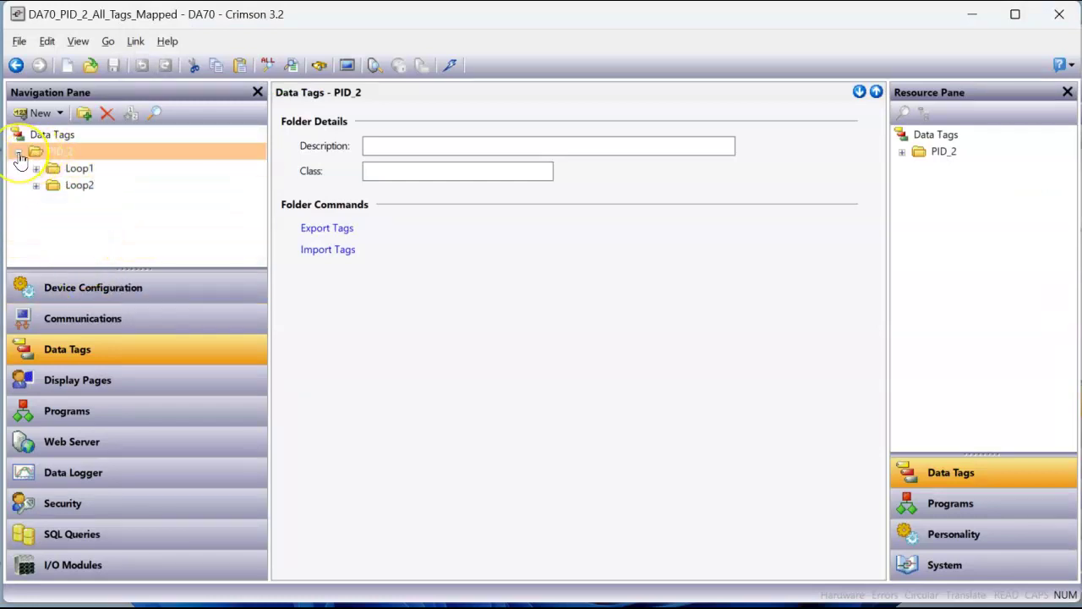
pyautogui.click(19, 153)
# Return to the new database's data tags and collapse the tree to show only the Module1, Module2 and Module3 folders
pyautogui.moveTo(490, 591)
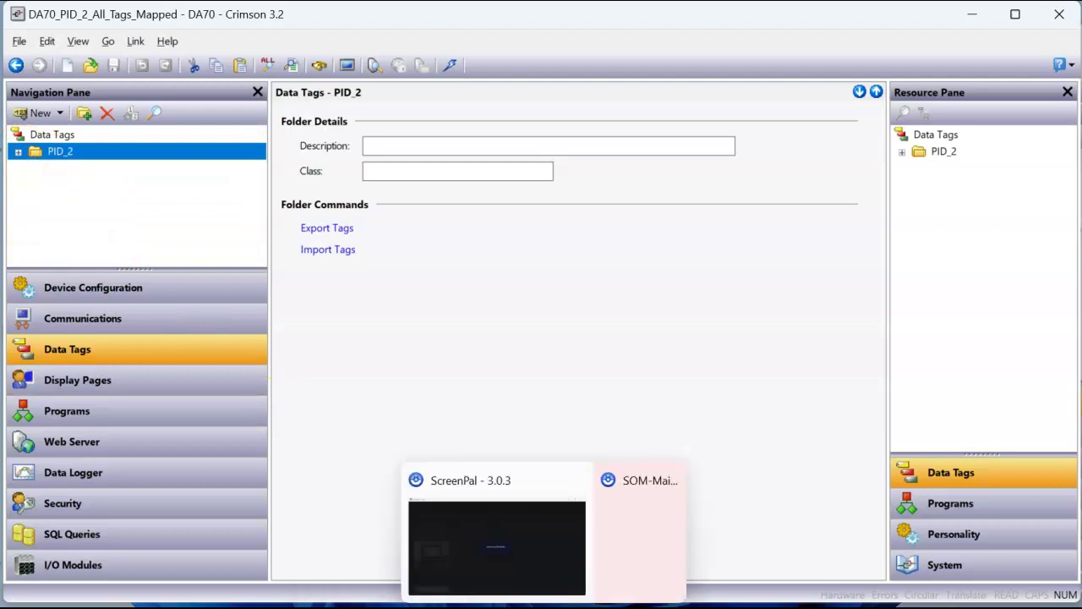
pyautogui.click(562, 558)
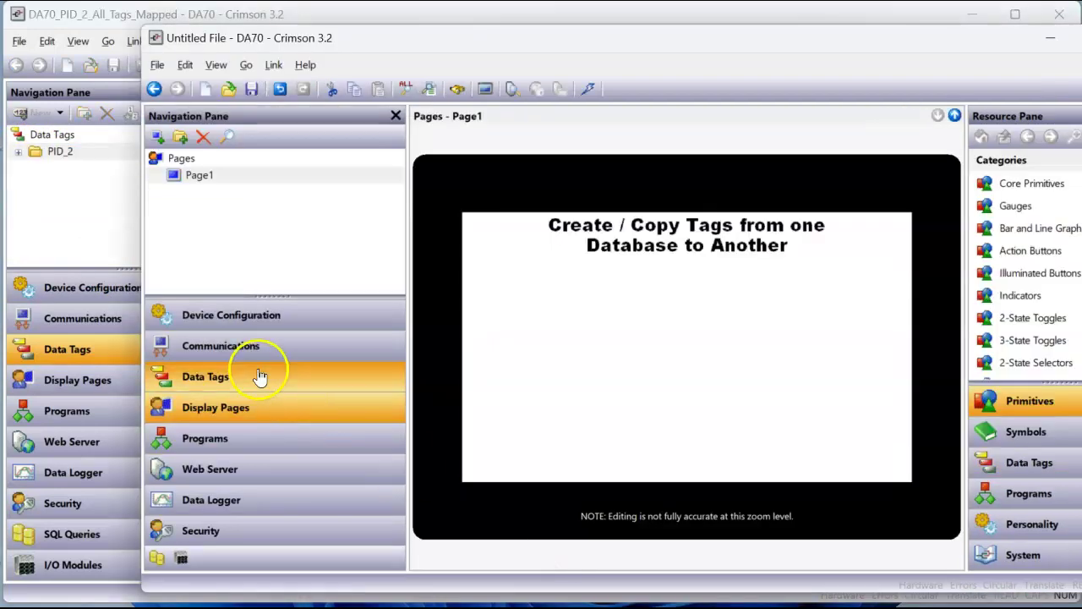
pyautogui.click(260, 376)
pyautogui.click(191, 158)
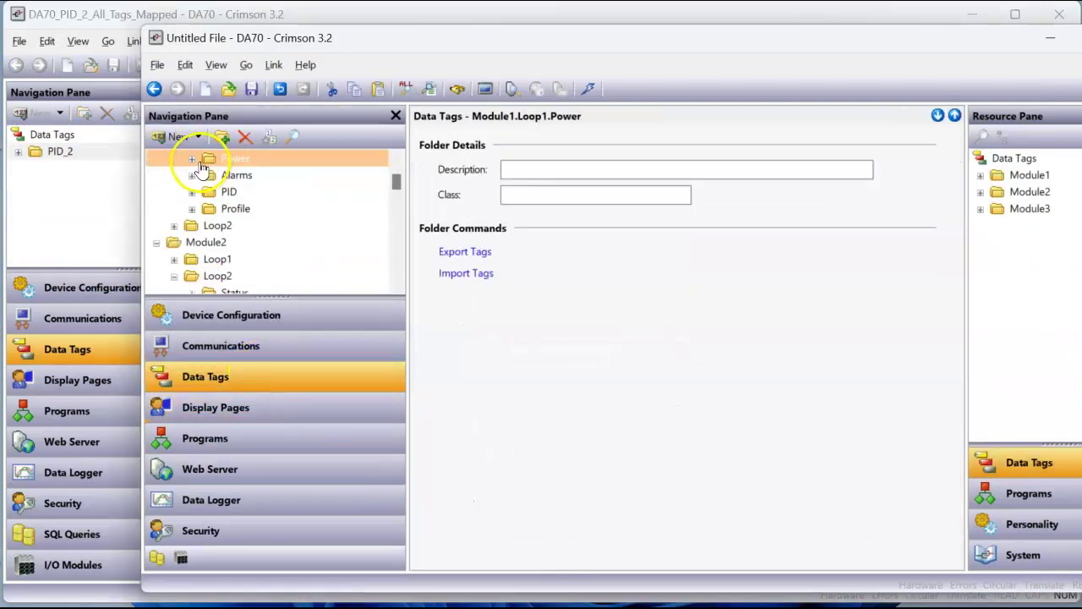
pyautogui.scroll(2, 191, 218)
pyautogui.click(173, 193)
pyautogui.click(157, 175)
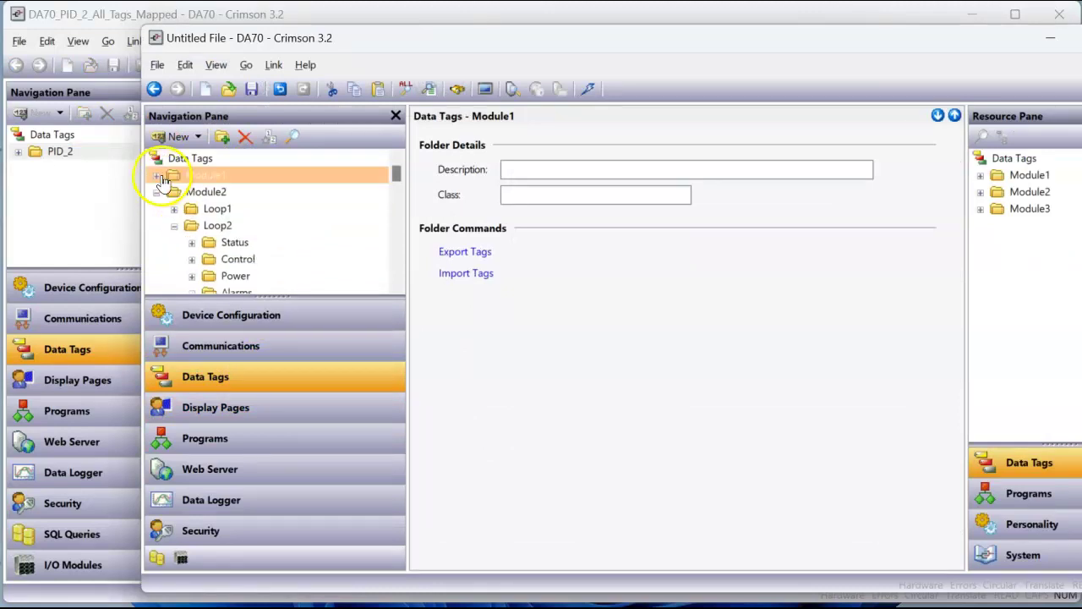
pyautogui.click(157, 192)
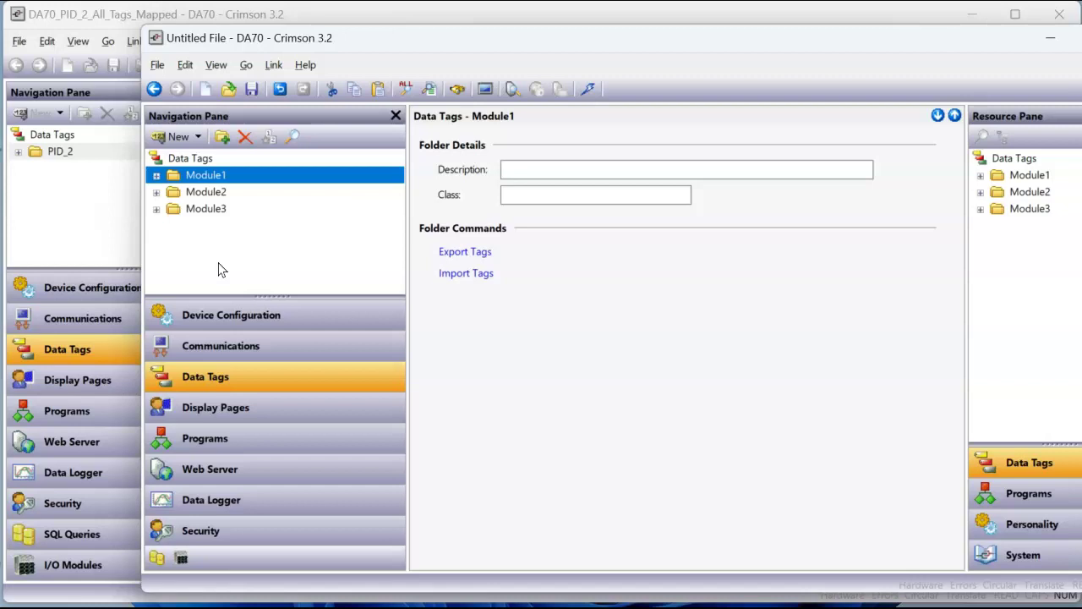
pyautogui.click(241, 233)
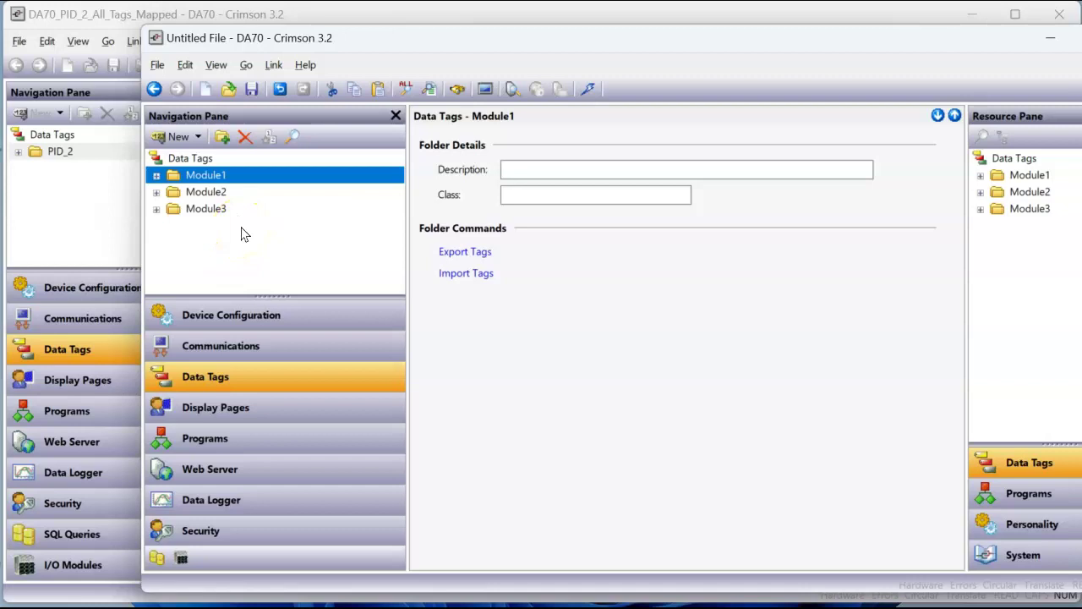